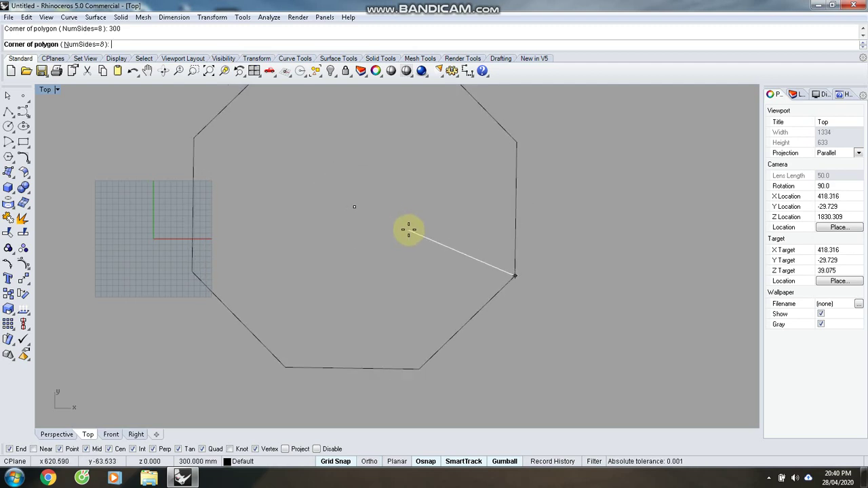
Draw an inscribed eight-sided polygon with a 300 mm radius in the Top view.
key(Escape)
key(Return)
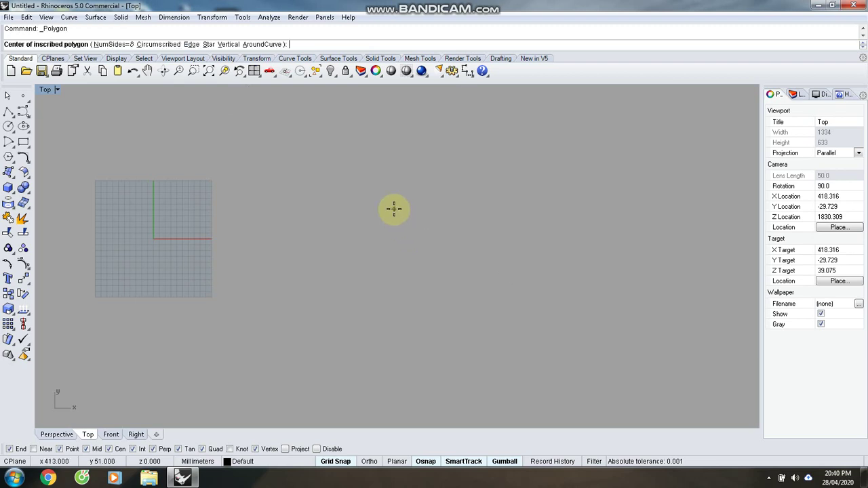
click(369, 196)
text(300)
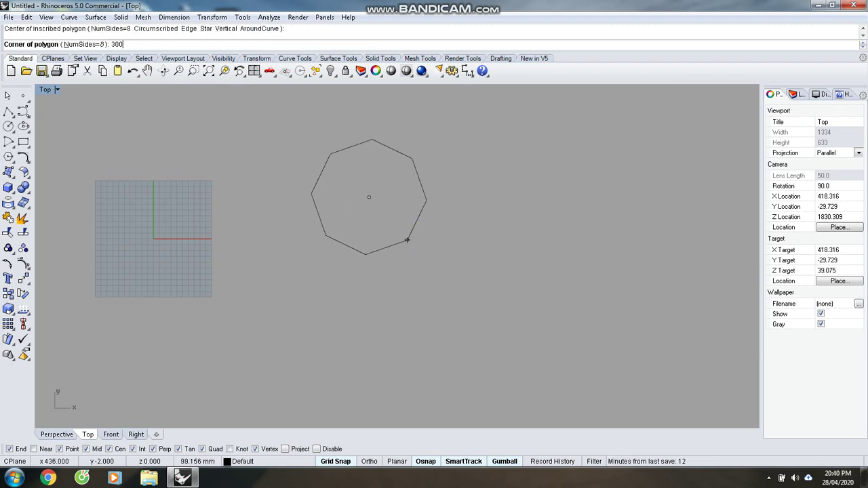
key(Return)
click(404, 246)
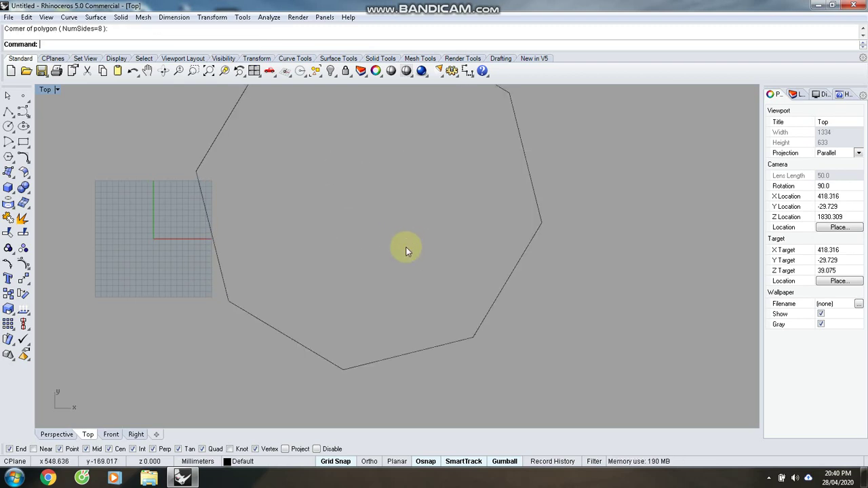
Move the octagon along positive X so that it clears the construction grid.
scroll(465, 298, down, 6)
click(499, 227)
drag(503, 225, 567, 217)
click(645, 238)
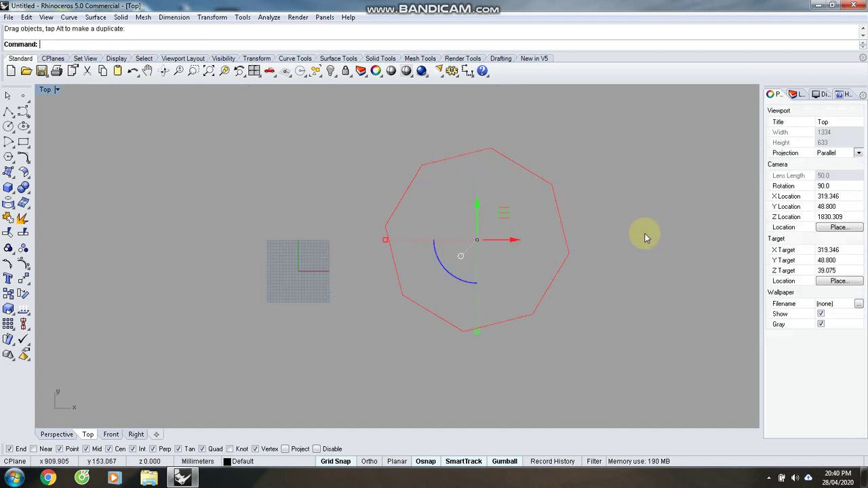
Draw a 500 by 300 mm rectangle on the negative X side of the octagon.
click(23, 142)
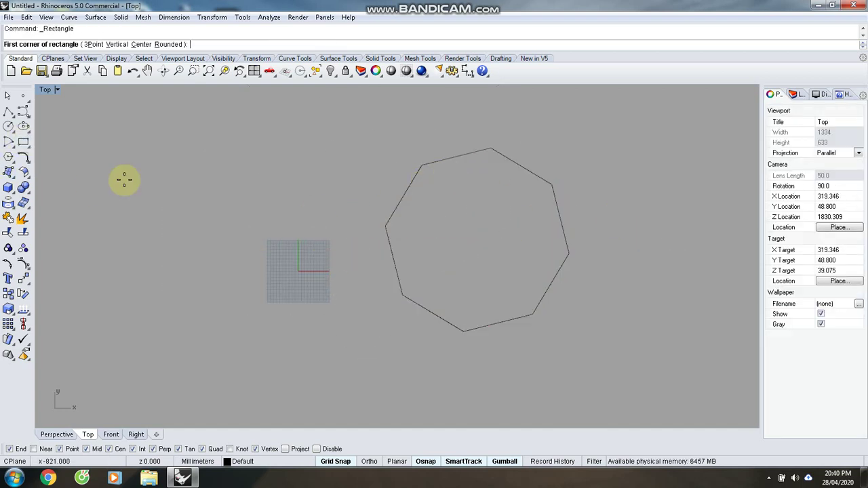
click(132, 174)
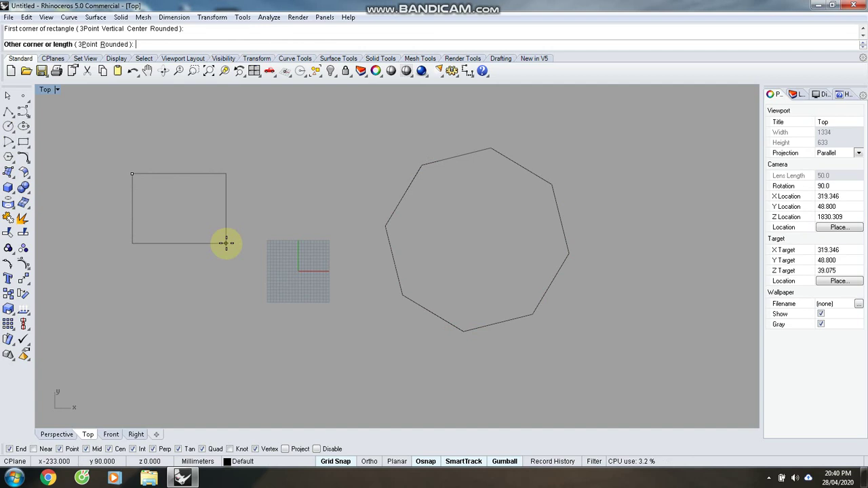
text(500)
click(226, 243)
text(300)
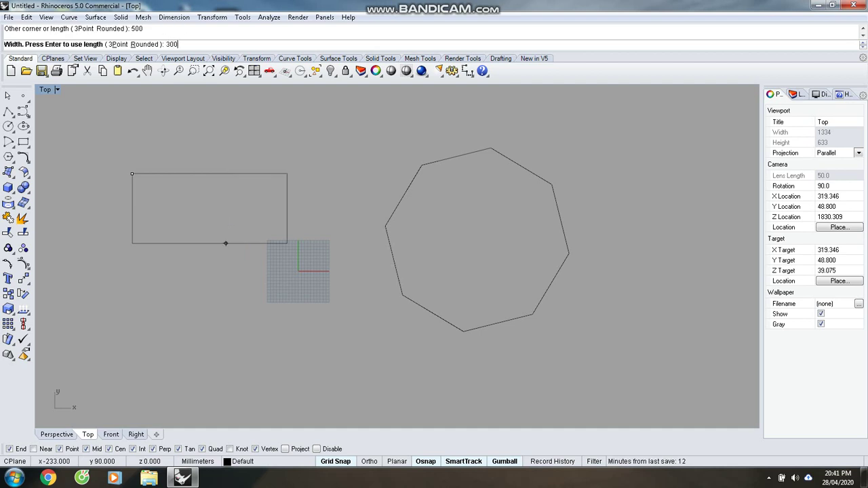
click(226, 243)
scroll(216, 245, down, 8)
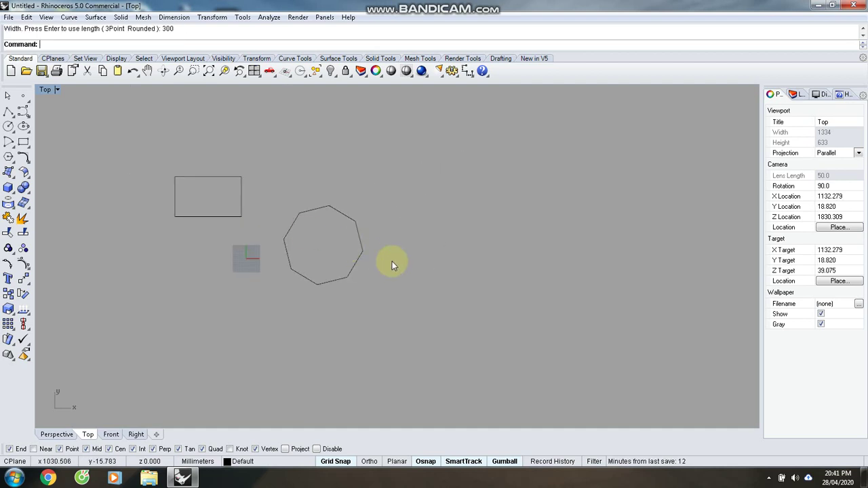
Draw a circle with a 300 mm radius on the positive X side of the octagon.
scroll(392, 261, up, 4)
click(8, 127)
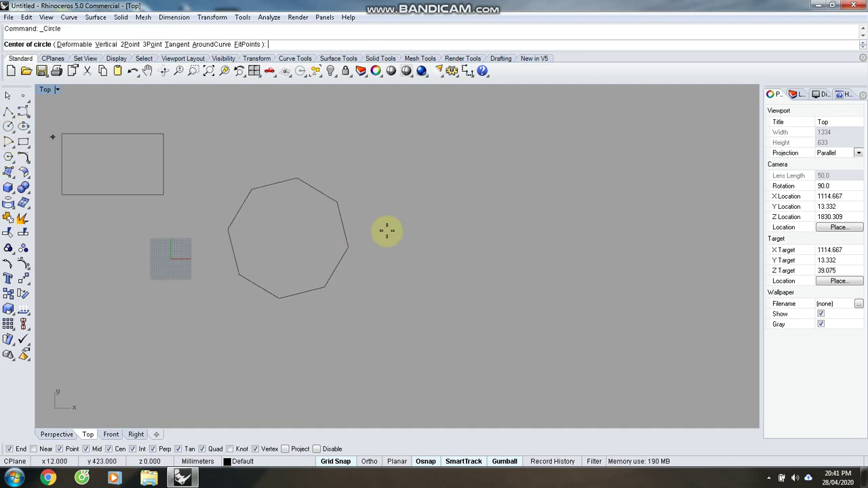
click(430, 214)
text(30)
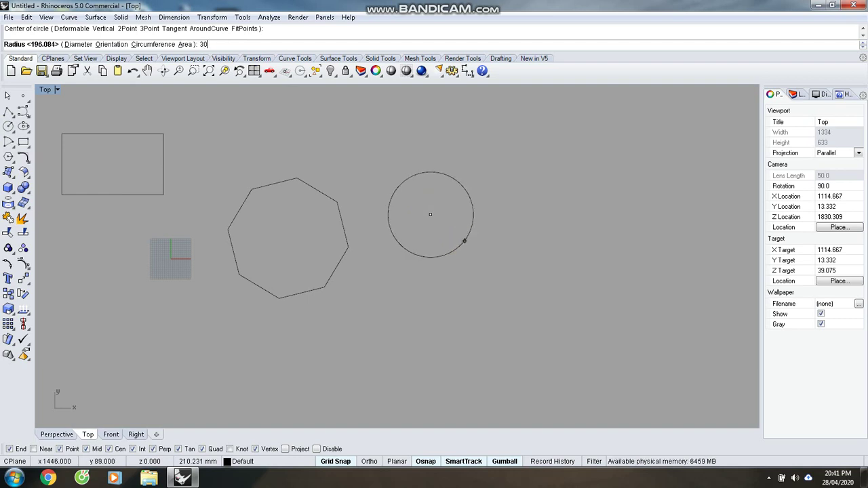
text(0)
click(464, 242)
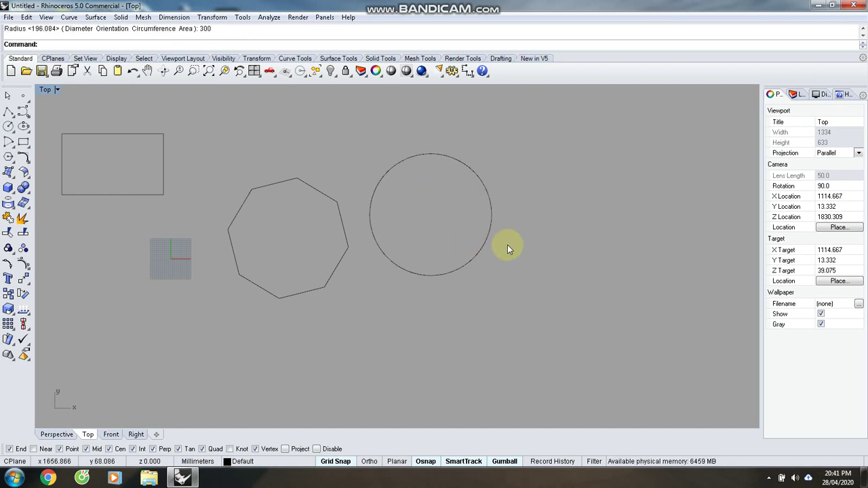
Move the octagon up and the rectangle down so that they line up in a row with the circle.
drag(302, 181, 289, 151)
click(363, 273)
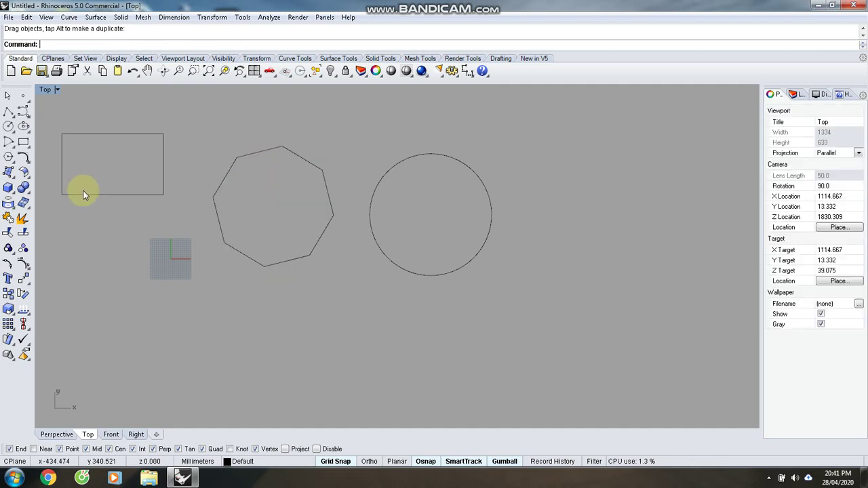
drag(84, 196, 101, 268)
click(337, 286)
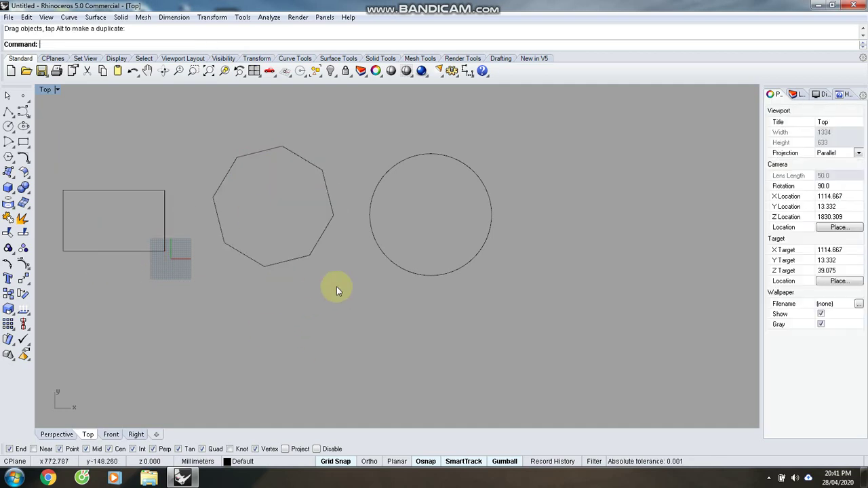
click(93, 197)
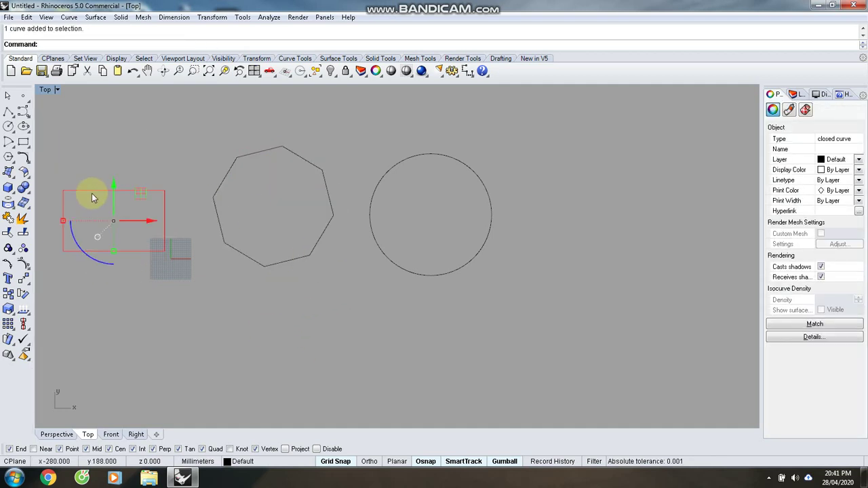
click(466, 329)
scroll(418, 286, down, 4)
scroll(175, 239, up, 2)
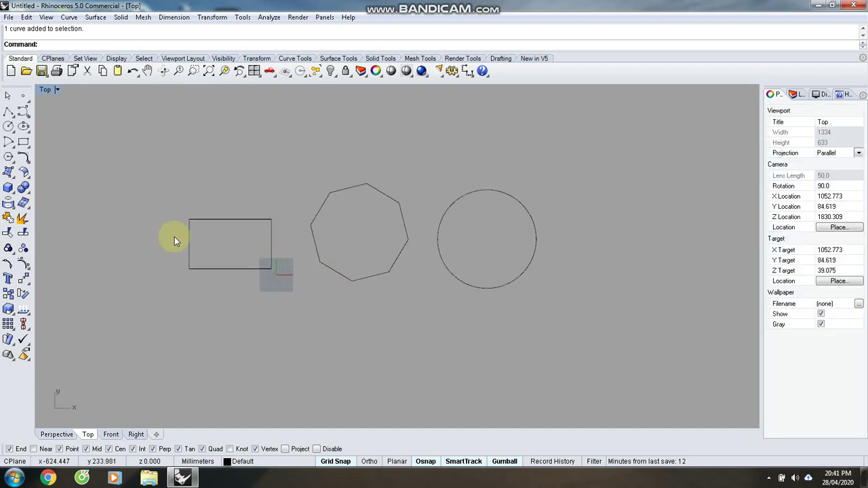
Offset the rectangle 60 mm inward.
scroll(174, 241, up, 2)
click(234, 211)
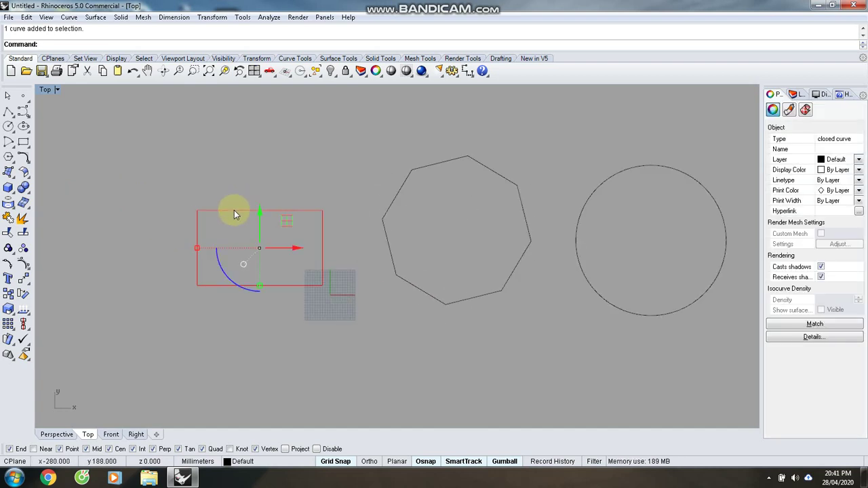
text(Offset)
key(Return)
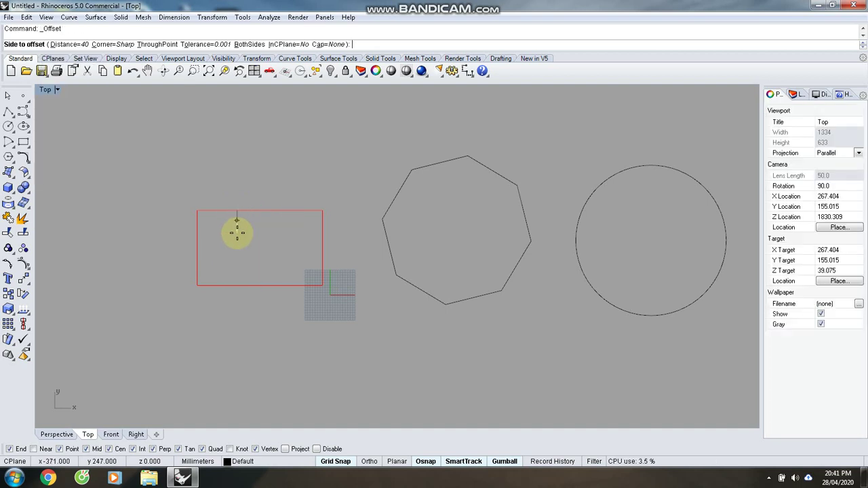
text(60)
key(Return)
click(236, 233)
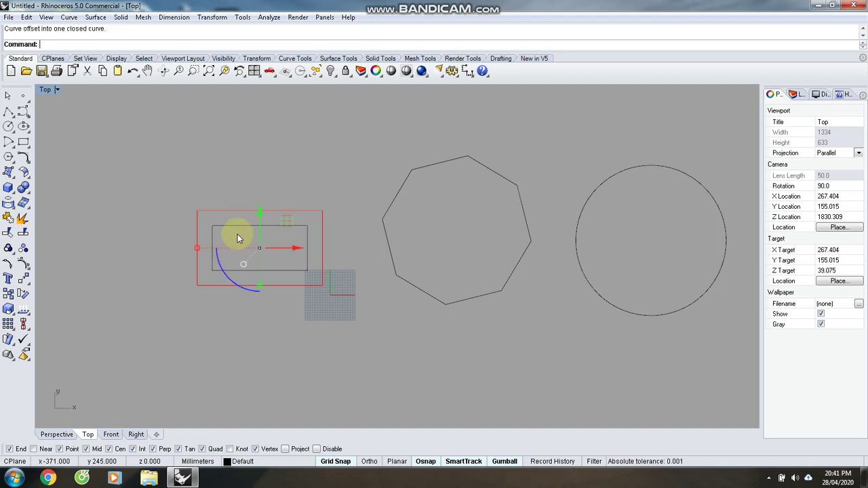
click(283, 244)
Offset the octagon and the circle inward by the same 60 mm distance.
scroll(312, 225, up, 1)
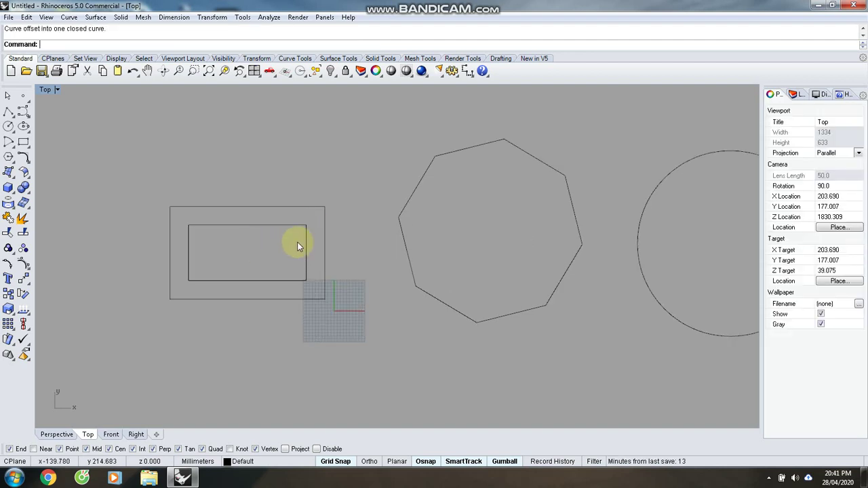
click(434, 165)
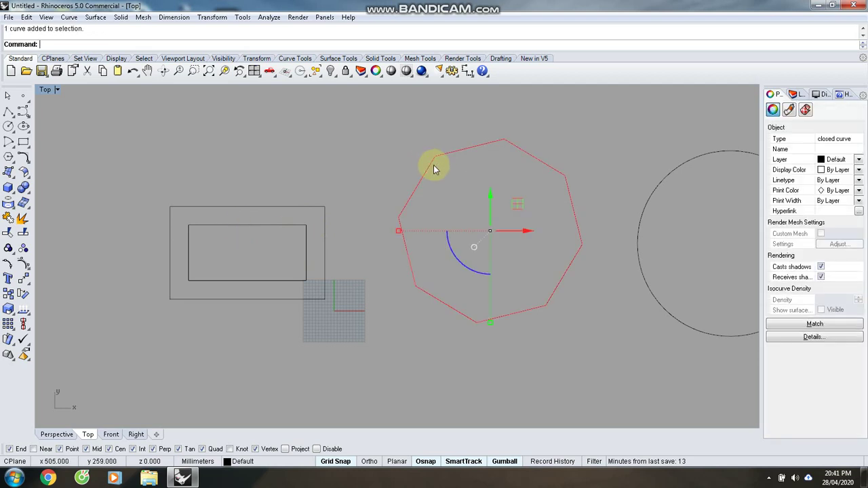
key(Return)
click(459, 190)
click(663, 177)
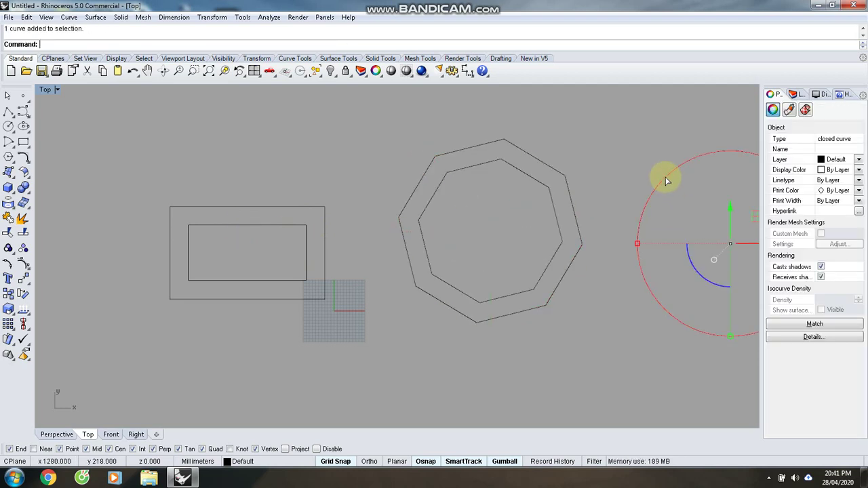
key(Return)
click(674, 192)
click(411, 302)
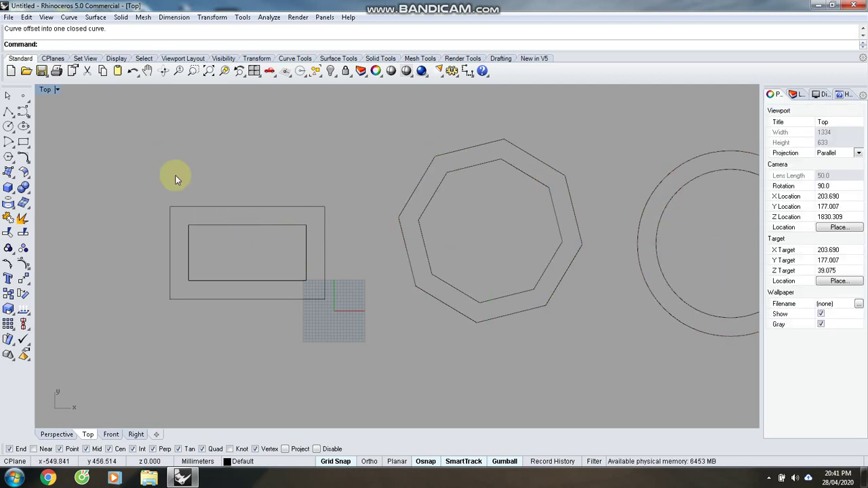
Offset the inner rectangle another 40 mm inward.
click(217, 226)
key(Return)
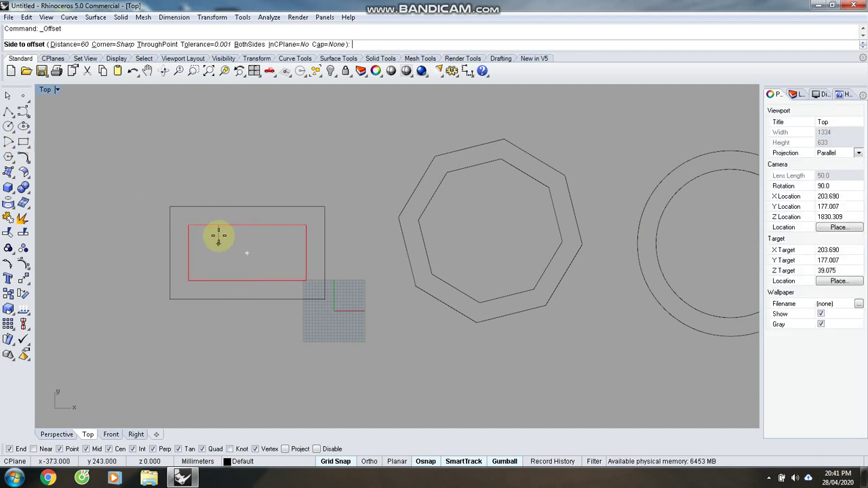
key(Escape)
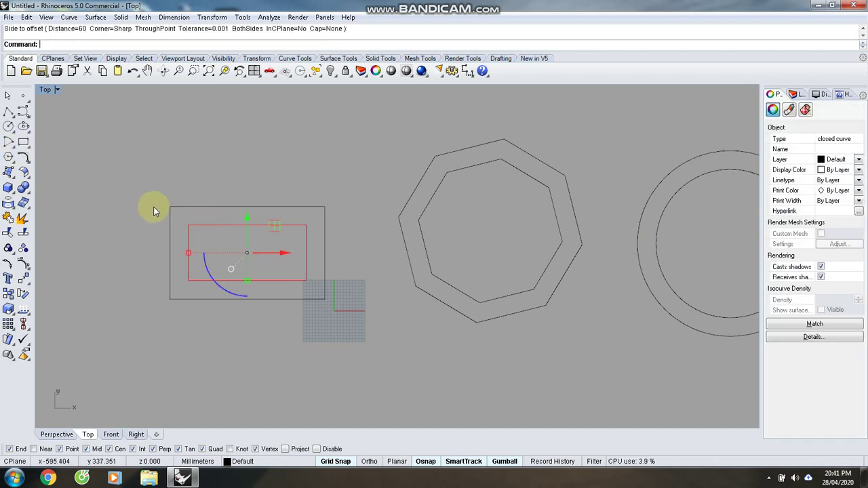
text(O)
right_click(212, 241)
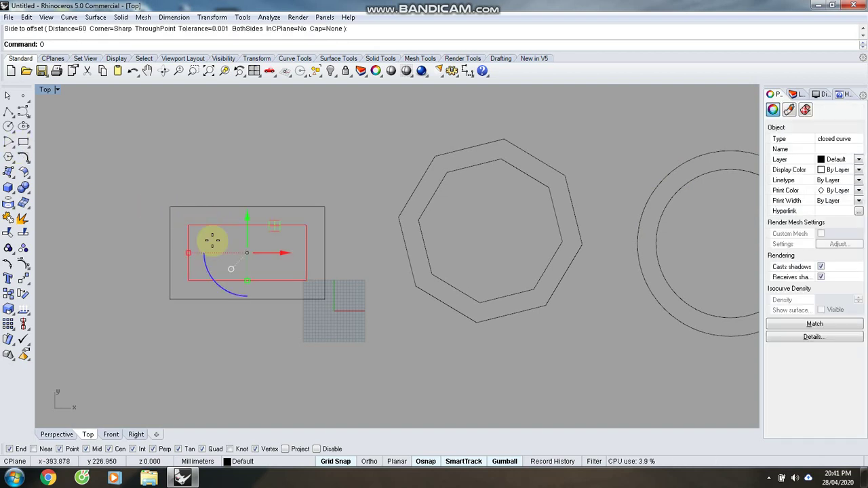
text(40)
key(Return)
click(213, 244)
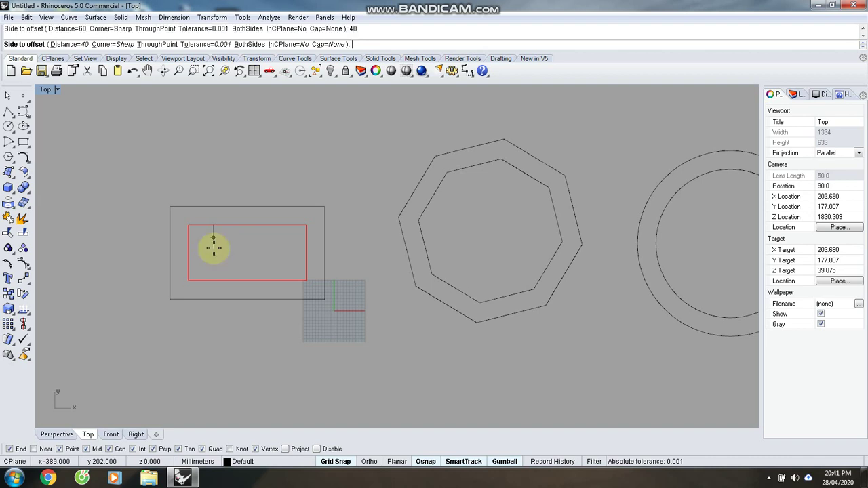
Offset the inner octagon and the inner circle 40 mm further inward.
right_click(460, 173)
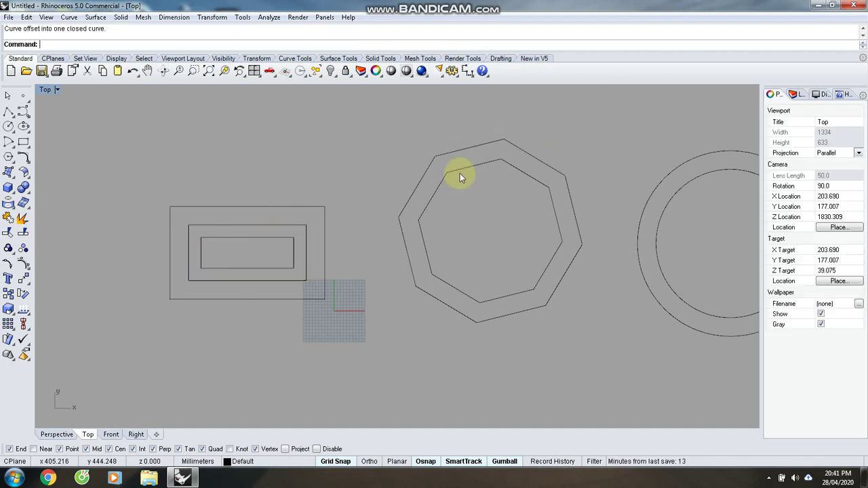
click(462, 171)
click(466, 177)
click(677, 198)
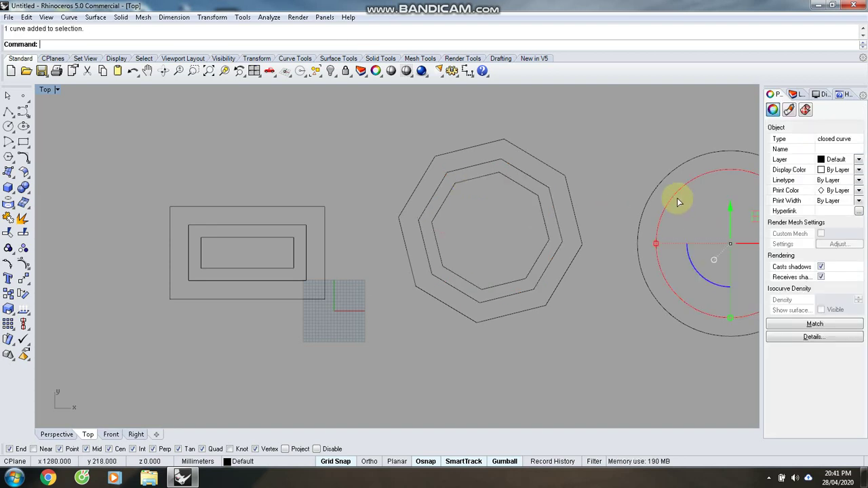
right_click(677, 198)
click(680, 197)
click(222, 154)
scroll(219, 241, down, 2)
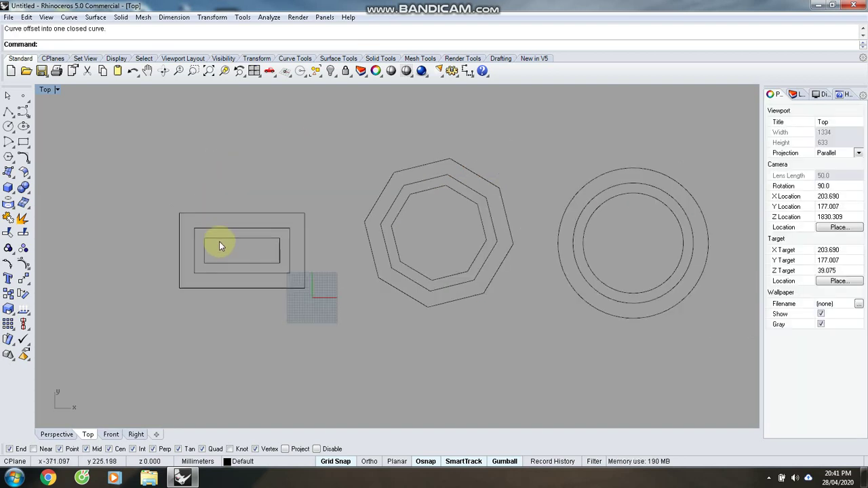
In the Perspective view, raise the six inner offset curves of the rectangle, octagon and circle 70 mm along Z.
key(ctrl+F4)
scroll(214, 204, down, 2)
scroll(213, 208, down, 2)
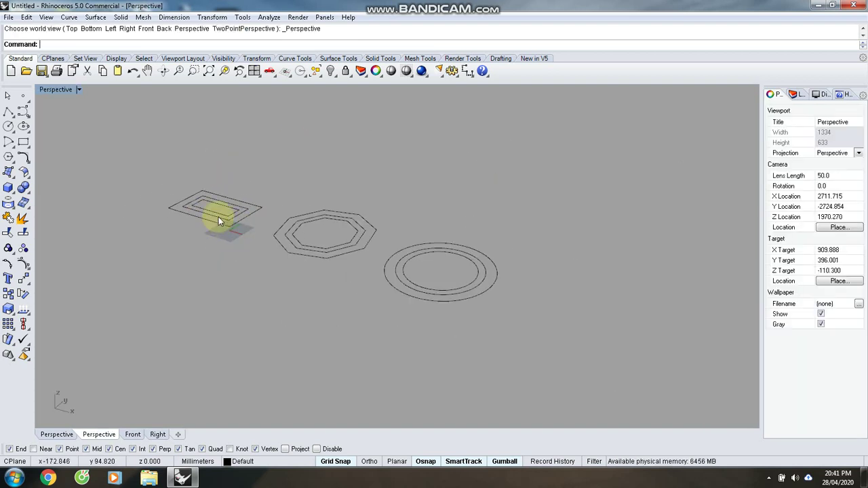
click(219, 217)
shift+click(224, 218)
shift+click(295, 240)
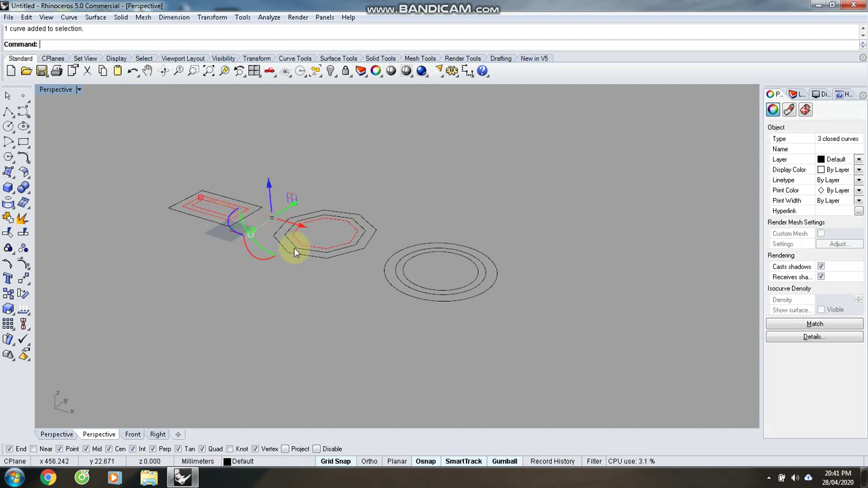
shift+click(296, 249)
shift+click(405, 271)
shift+click(400, 278)
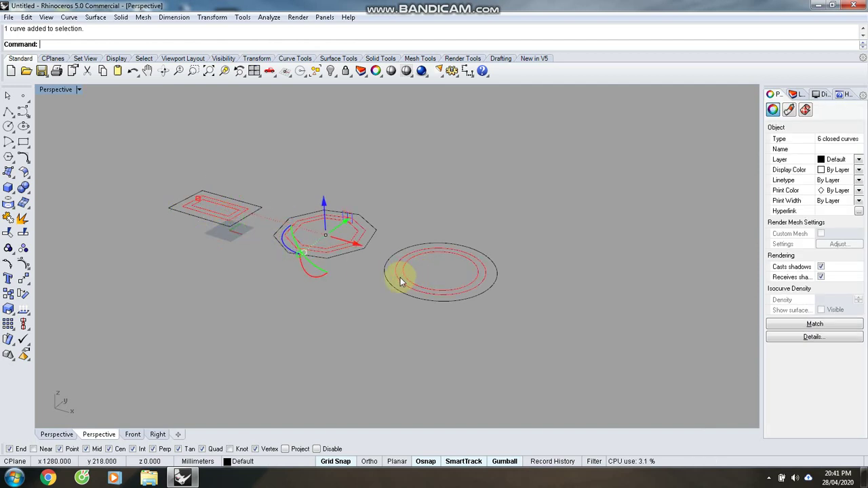
click(323, 203)
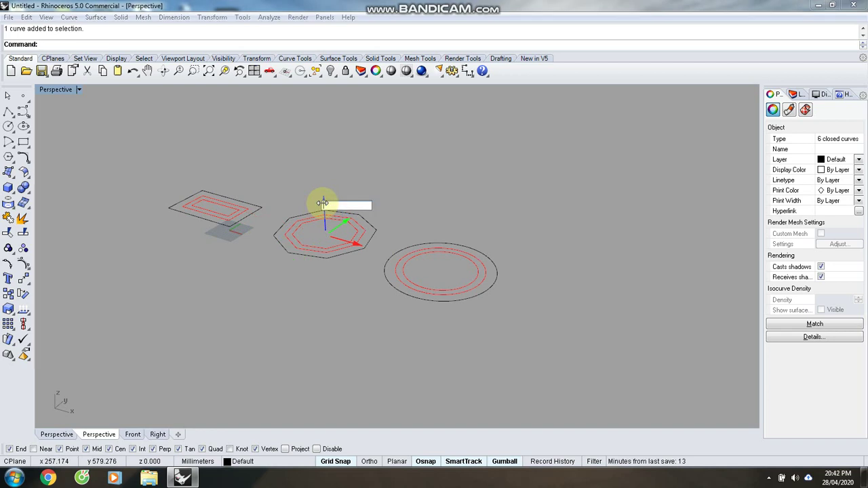
text(70)
key(Return)
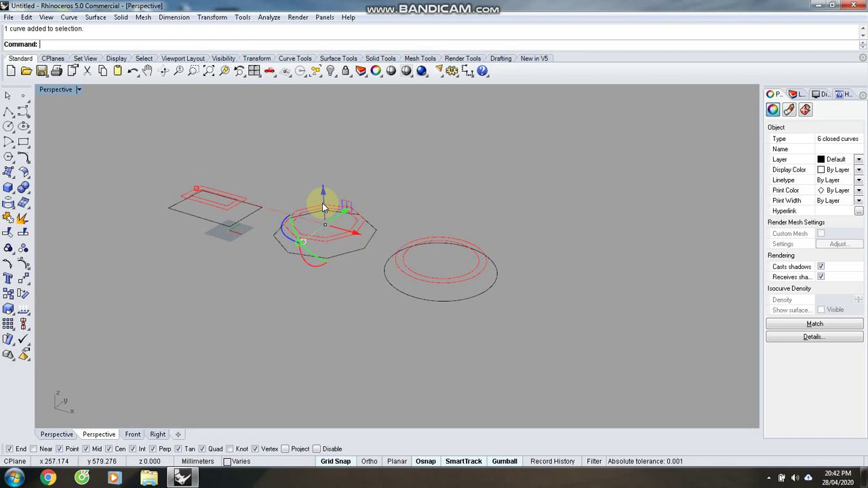
click(350, 177)
Loft between the base rectangle and the larger raised rectangle using the Normal style without simplifying.
scroll(261, 256, up, 7)
right_drag(263, 258, 99, 256)
scroll(101, 244, up, 3)
click(110, 207)
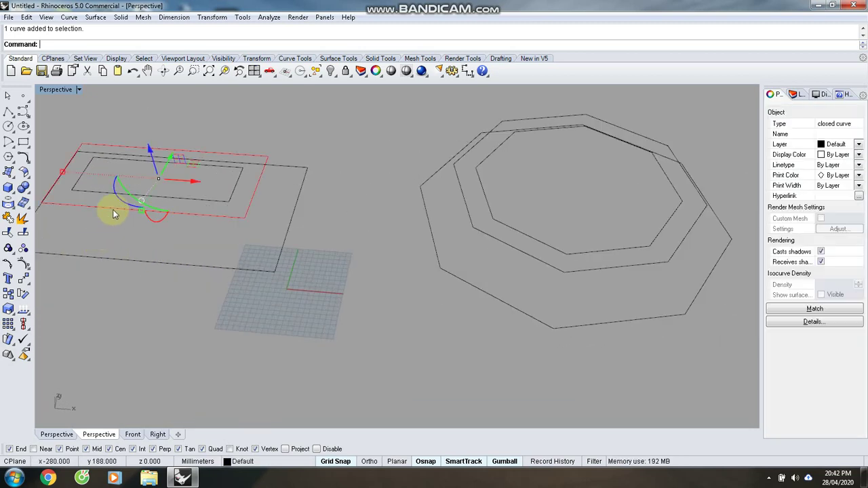
shift+click(110, 259)
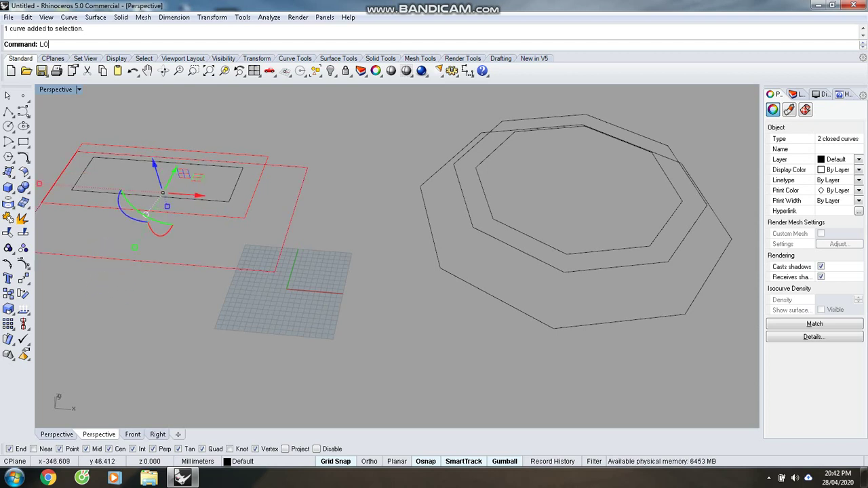
text(ft)
key(Return)
key(Return)
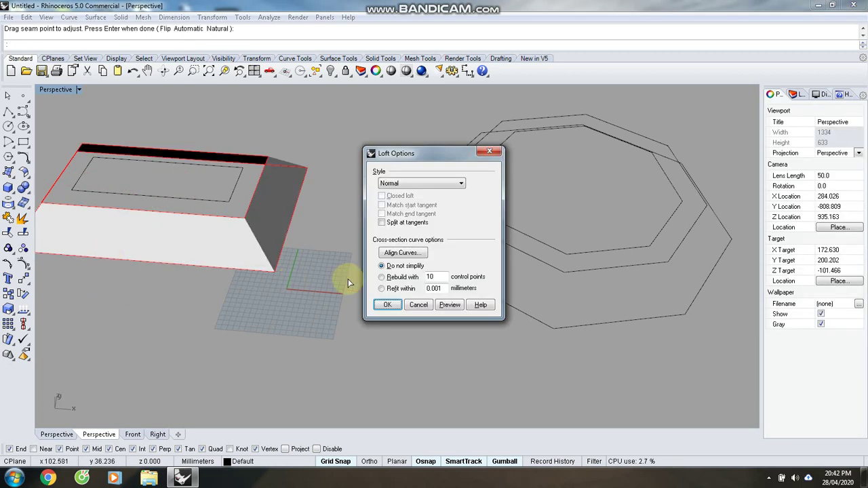
click(378, 310)
Loft between the base octagon and the larger raised octagon with the Normal style.
click(531, 259)
shift+click(485, 291)
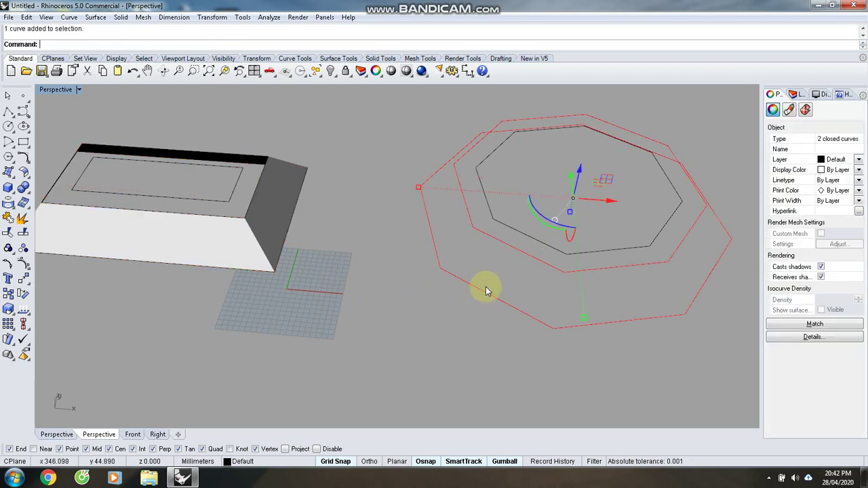
text(LOft)
key(Return)
key(Return)
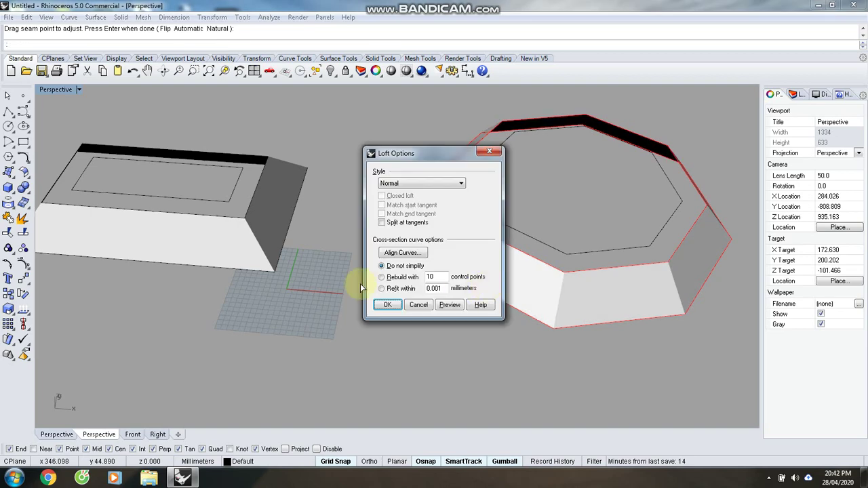
click(387, 305)
Loft between the base circle and the larger raised circle.
scroll(586, 271, down, 2)
scroll(620, 257, up, 2)
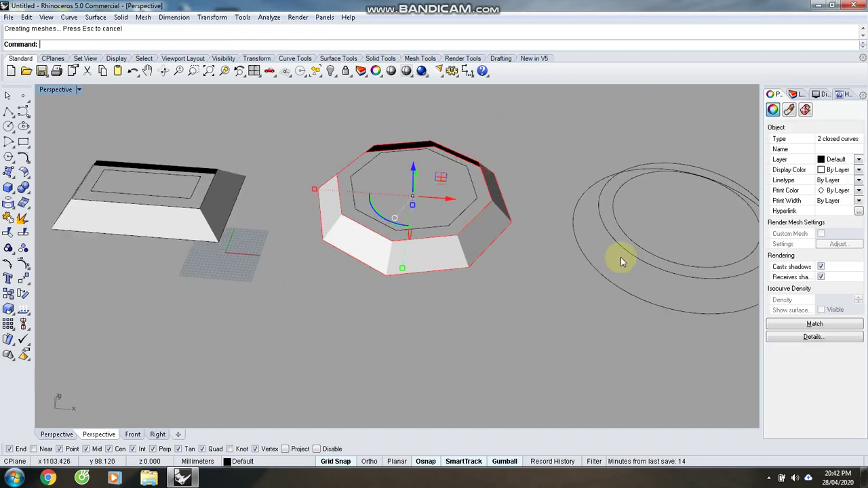
click(620, 259)
shift+click(601, 273)
key(Return)
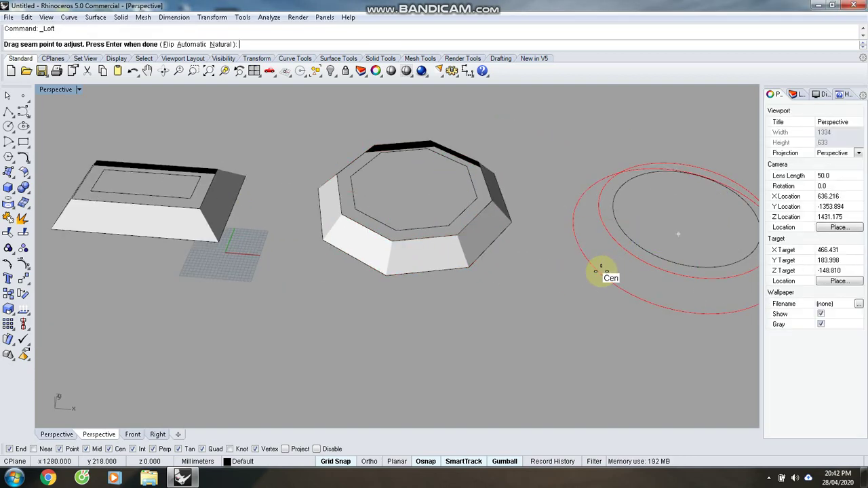
key(Return)
click(387, 305)
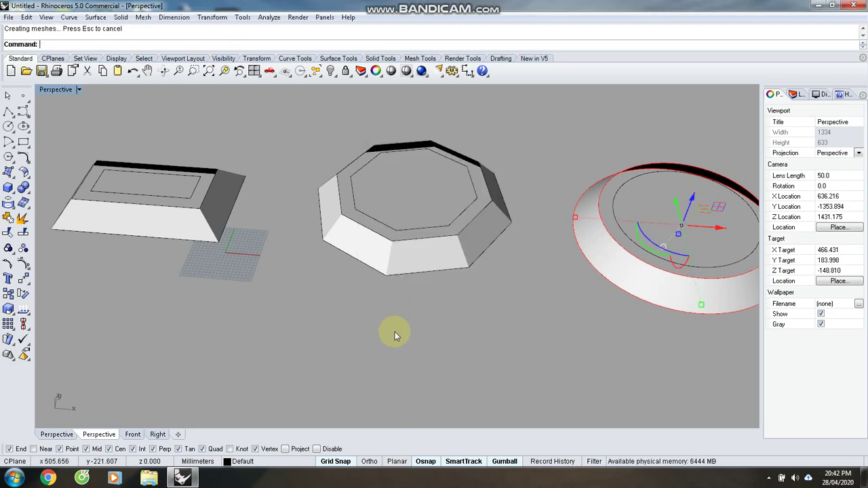
Fill the band between the two raised circles with a planar surface and delete both curves.
click(633, 239)
shift+click(628, 249)
text(P)
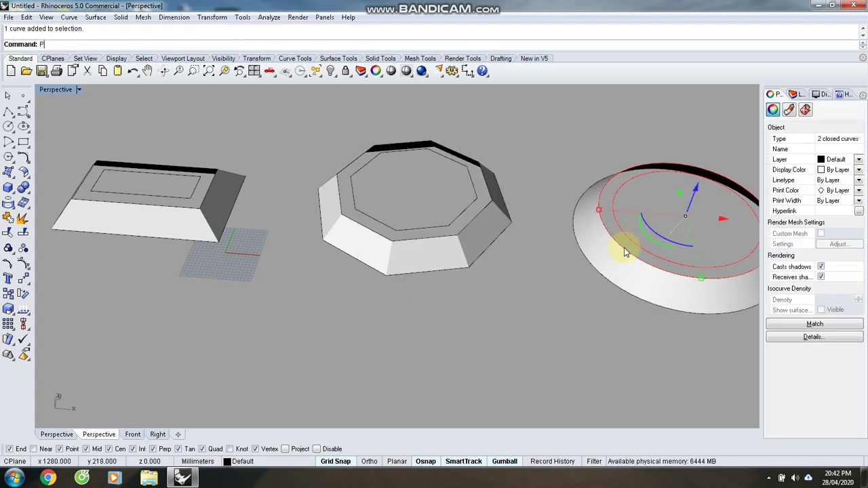
text(lanarSrf)
key(Return)
key(Delete)
Create a planar surface between the two raised octagons and delete their curves.
click(463, 218)
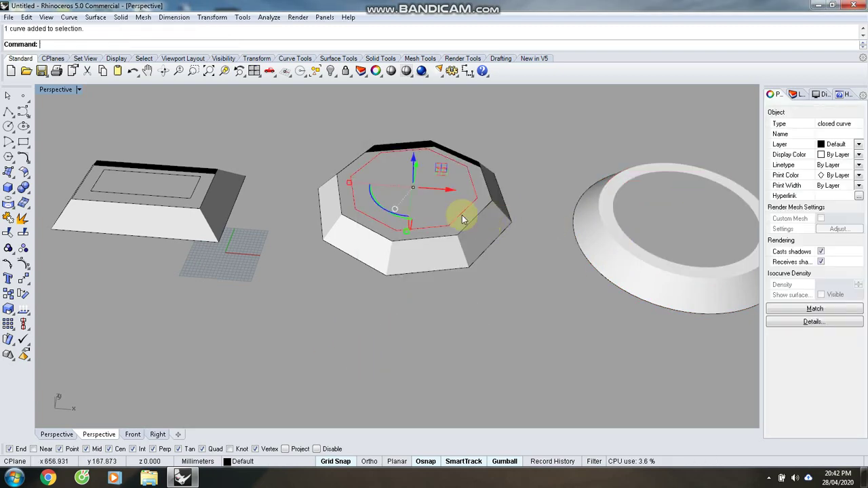
click(463, 222)
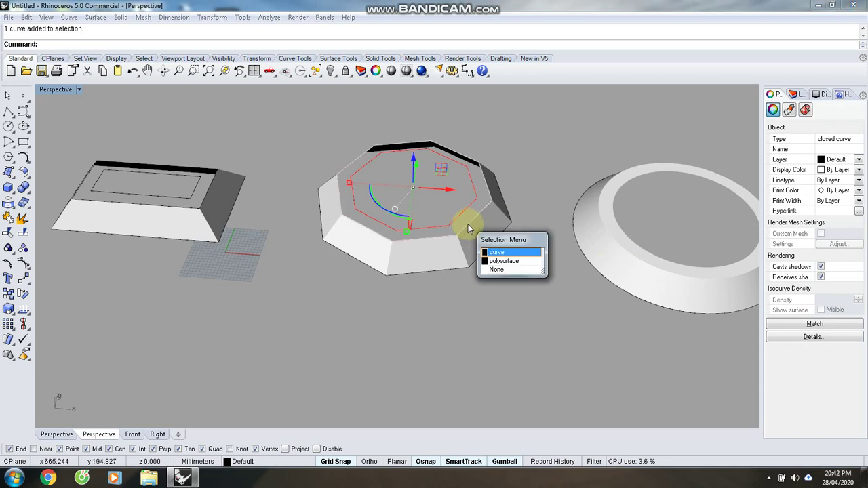
click(491, 253)
text(PlanarSrf)
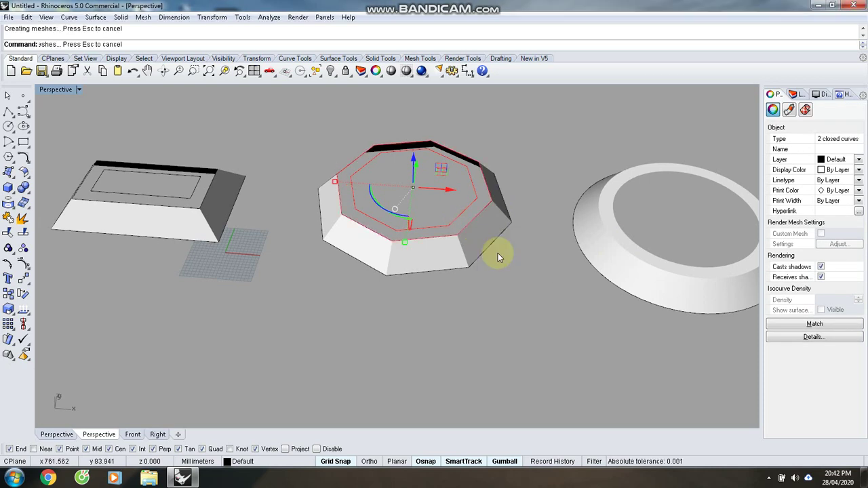
key(Return)
key(Delete)
Cap the band between the two raised rectangles with a planar surface and delete both rectangle curves.
click(183, 196)
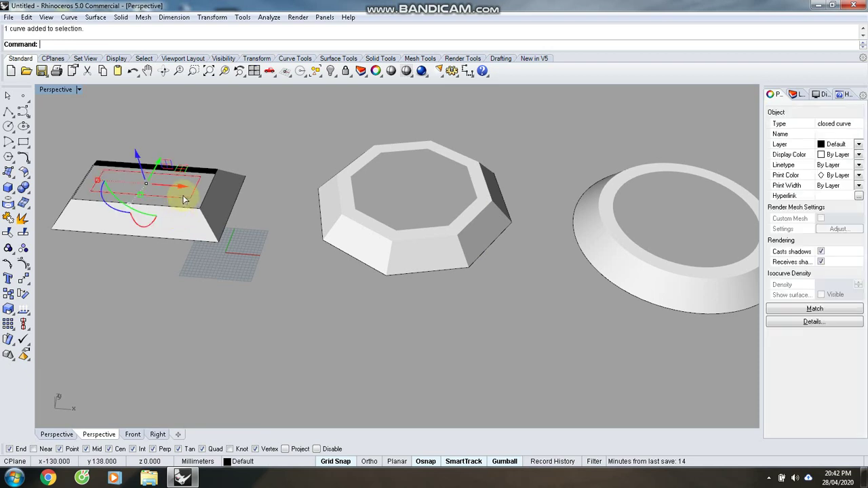
shift+click(183, 212)
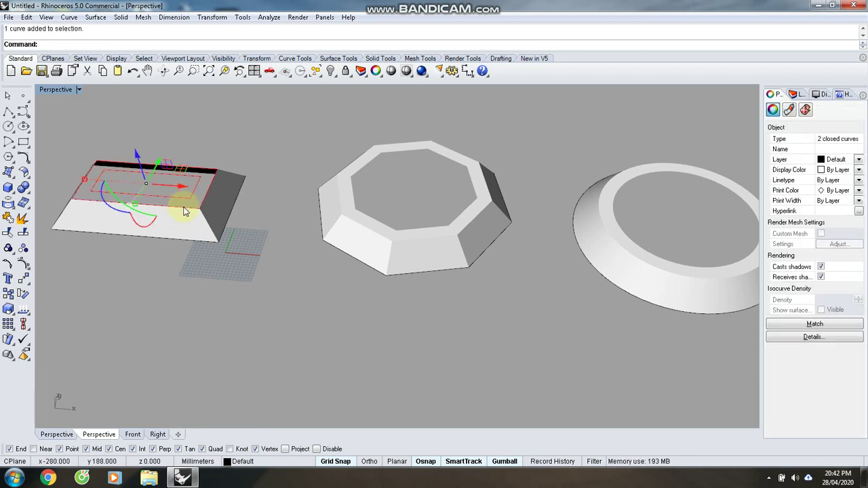
text(PLanarSrf)
key(Return)
key(Delete)
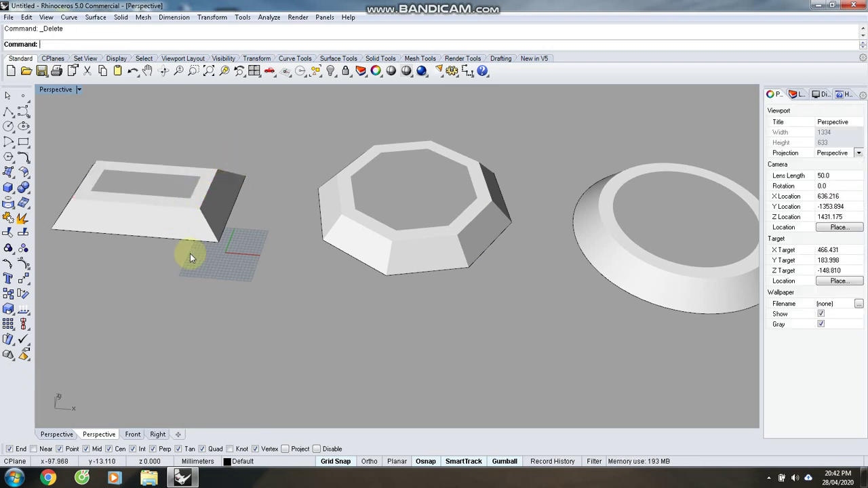
Join the rectangular loft with its top ring and move the shape along +Y off its base rectangle in the Top view.
mouse_move(280, 235)
right_down()
mouse_move(248, 213)
mouse_move(281, 248)
right_up()
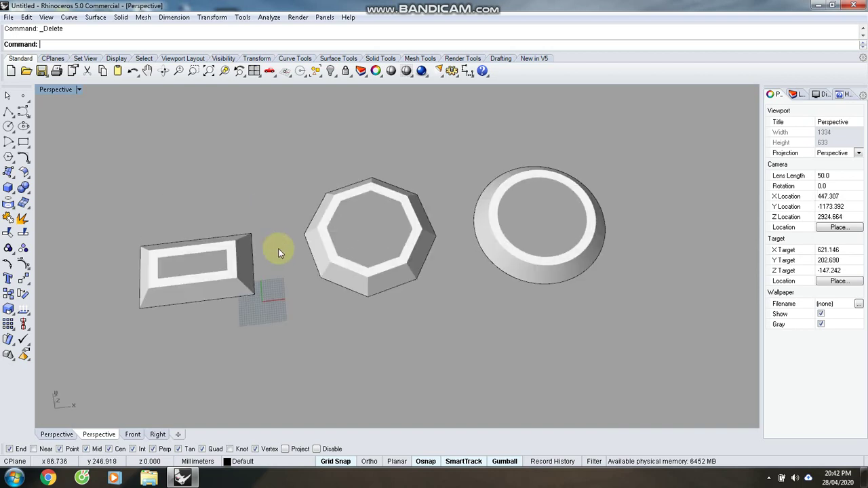
click(222, 246)
shift+click(237, 291)
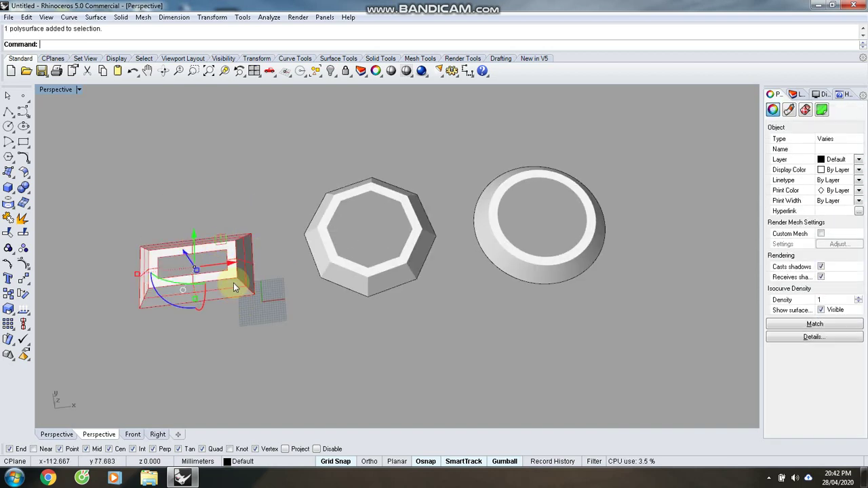
key(ctrl+F3)
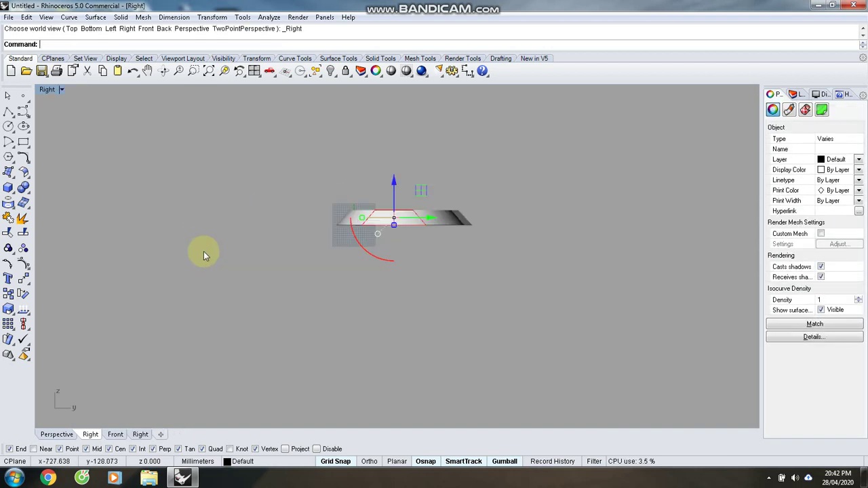
key(ctrl+F1)
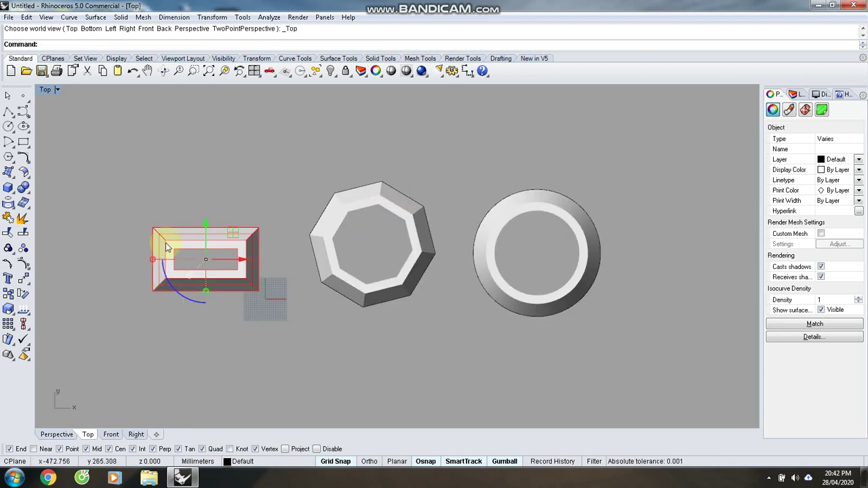
drag(203, 225, 214, 133)
key(alt)
click(279, 139)
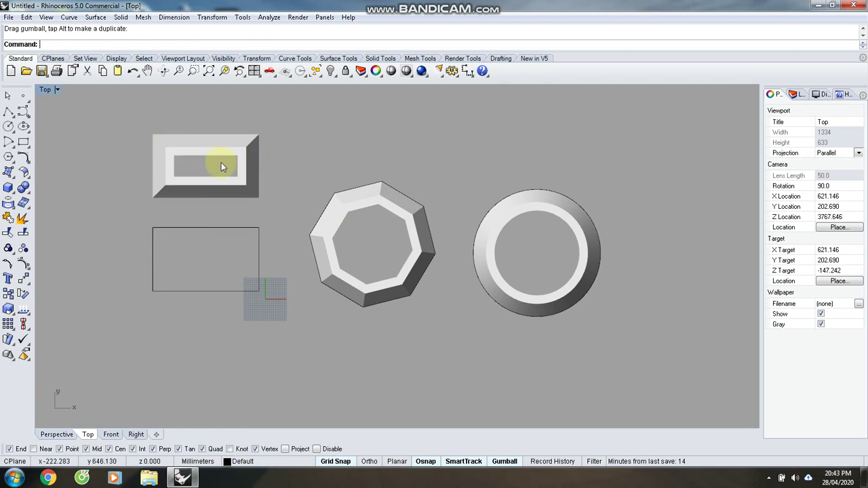
Join the octagonal loft and its top ring into one polysurface and move it up and sideways off the base octagon.
click(226, 155)
click(330, 134)
click(403, 195)
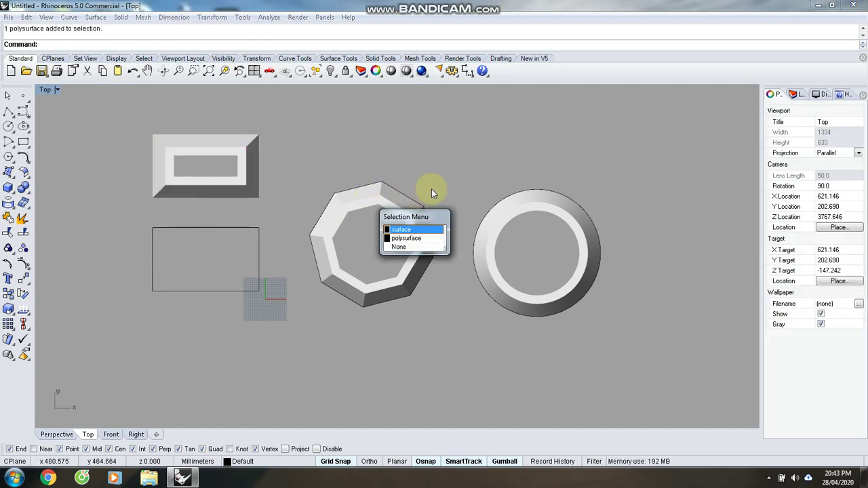
click(437, 177)
click(371, 204)
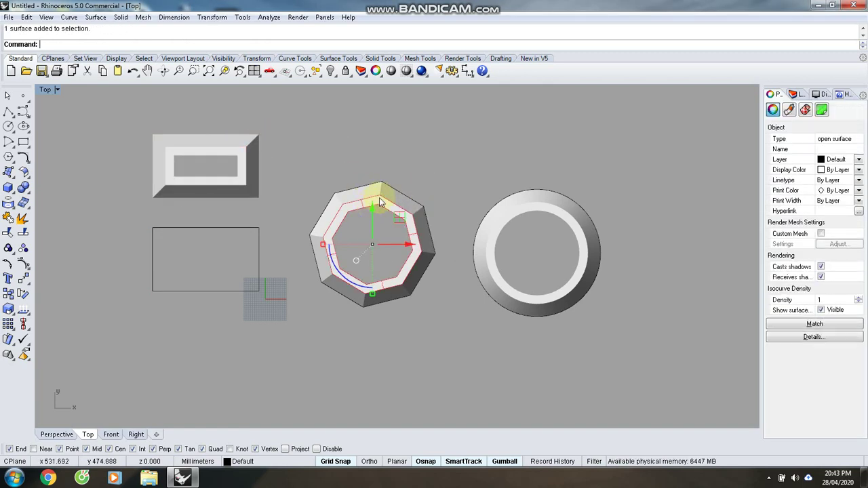
shift+click(387, 195)
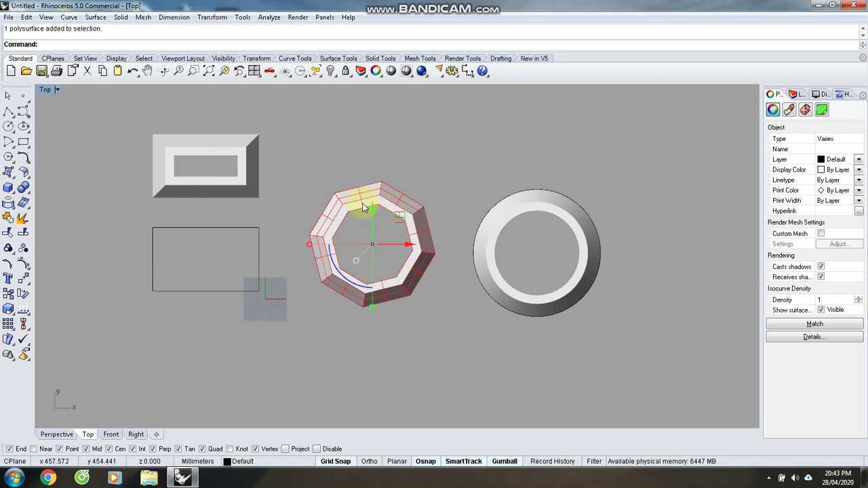
key(Return)
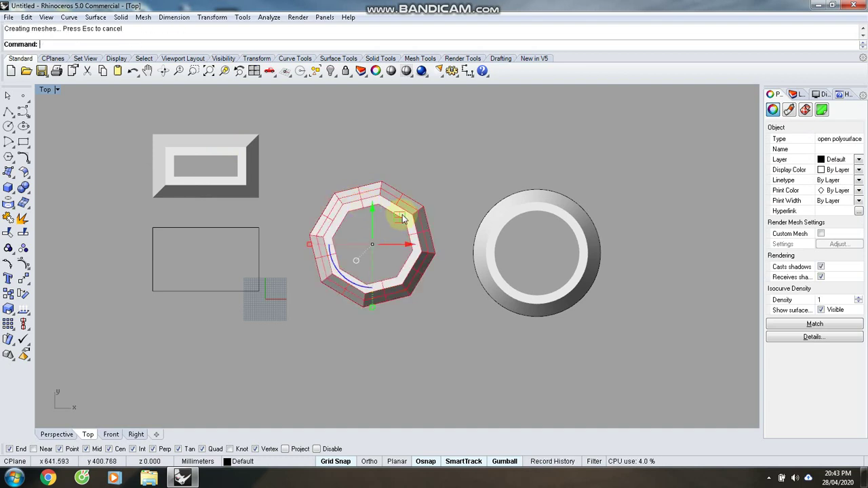
drag(402, 218, 438, 108)
Delete the base circle curve under the round loft.
click(527, 188)
click(562, 215)
key(Delete)
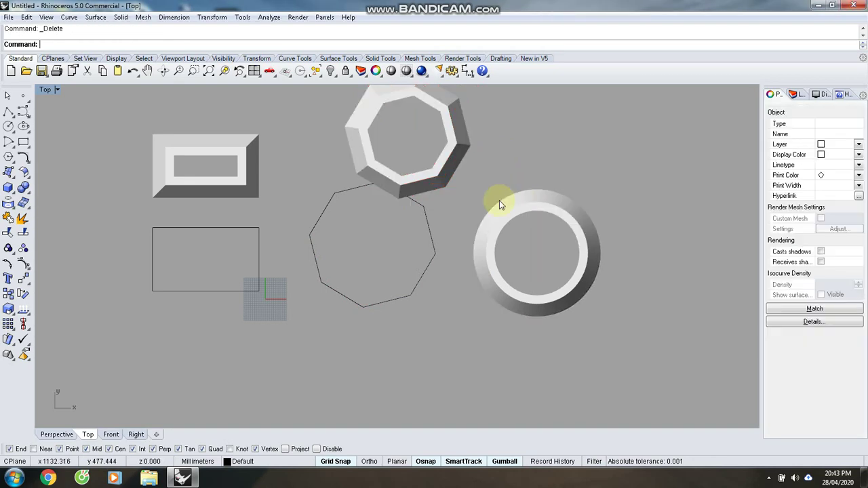
Join the round loft and its top ring into one polysurface.
drag(655, 168, 441, 307)
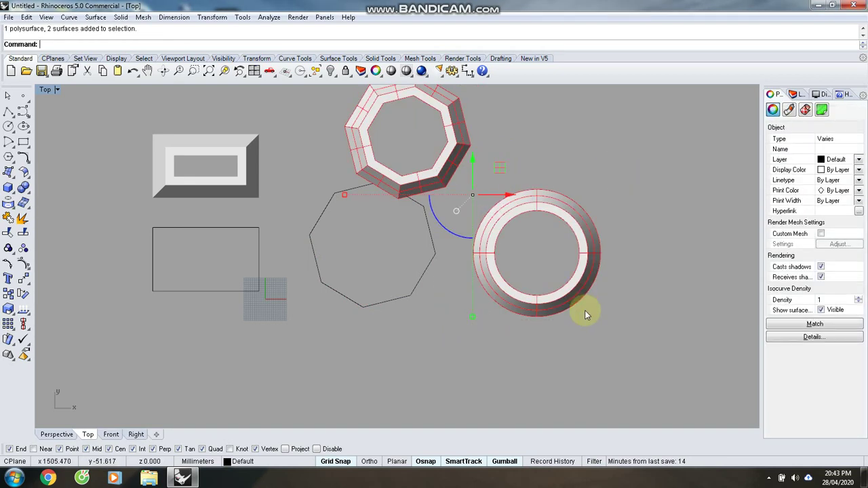
click(466, 375)
drag(419, 402, 654, 174)
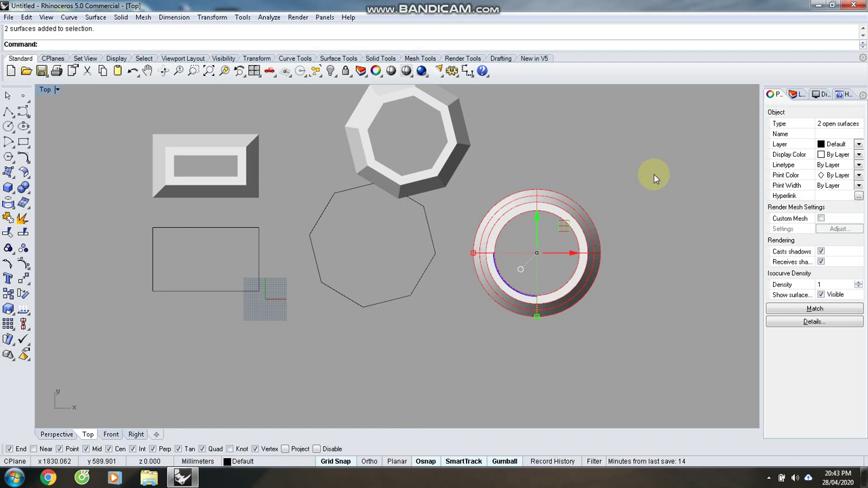
click(597, 190)
Delete the leftover base curves of the octagon and the rectangle.
click(398, 302)
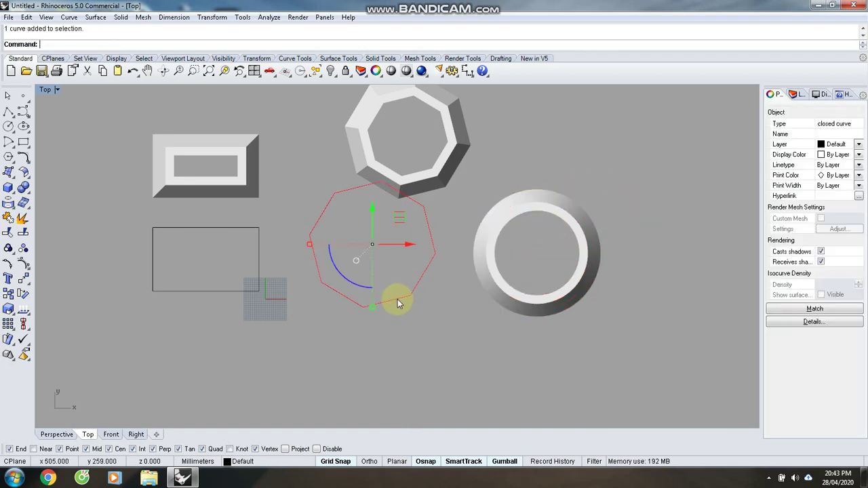
key(Delete)
click(210, 291)
key(Delete)
Move the octagonal polysurface down and closer to the rectangular shape, clear of the round one.
scroll(386, 306, down, 4)
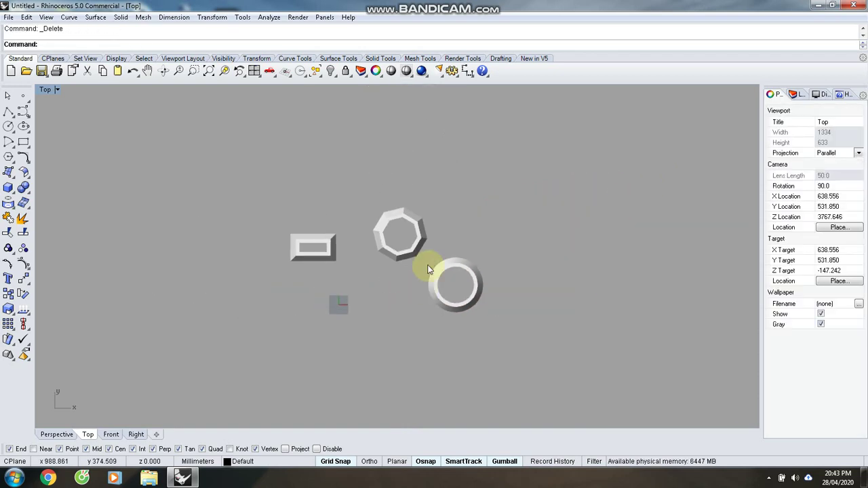
scroll(426, 267, up, 6)
drag(372, 243, 342, 286)
click(455, 167)
Assign all three polysurfaces to Layer 03.
drag(127, 165, 614, 393)
click(242, 462)
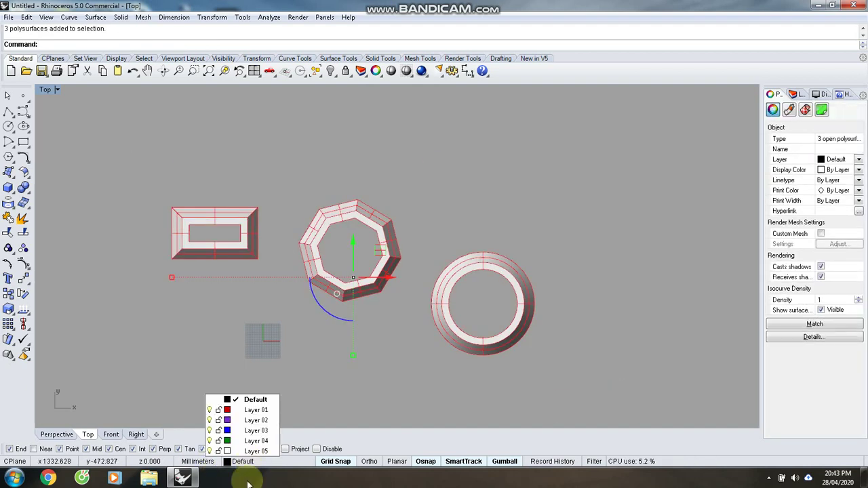
click(256, 432)
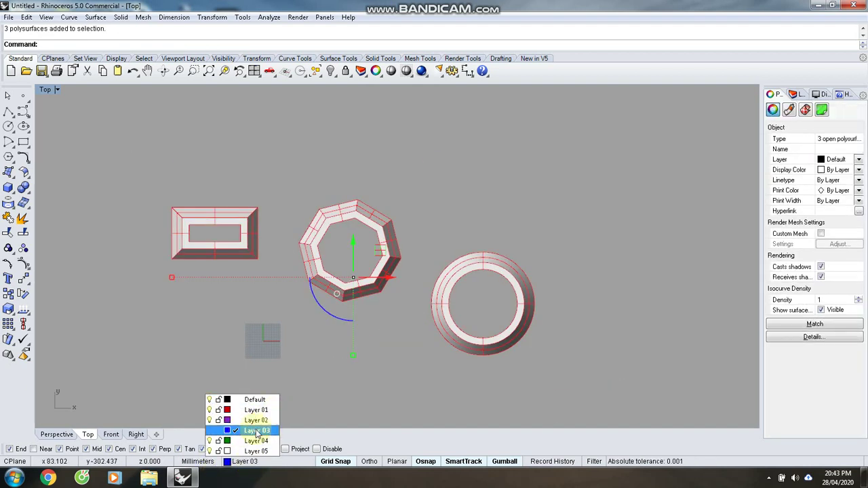
click(385, 358)
click(218, 251)
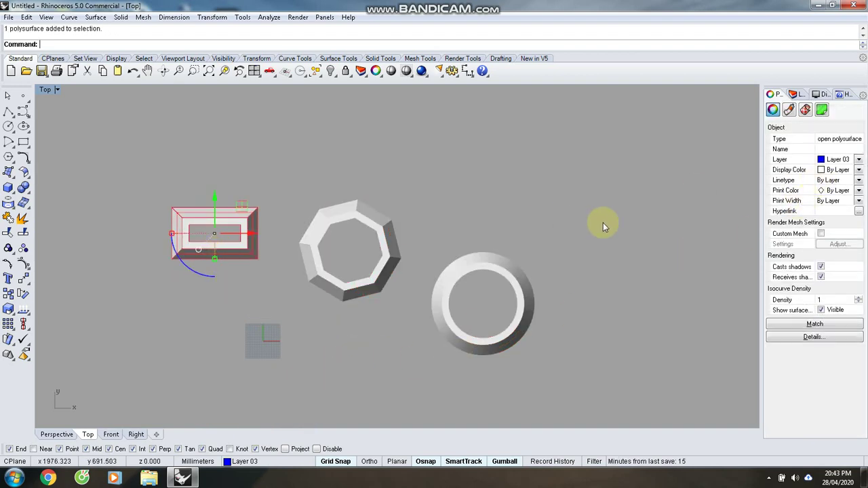
With all three frames selected, set the display colour of Layer 03 to Blue.
drag(113, 163, 568, 371)
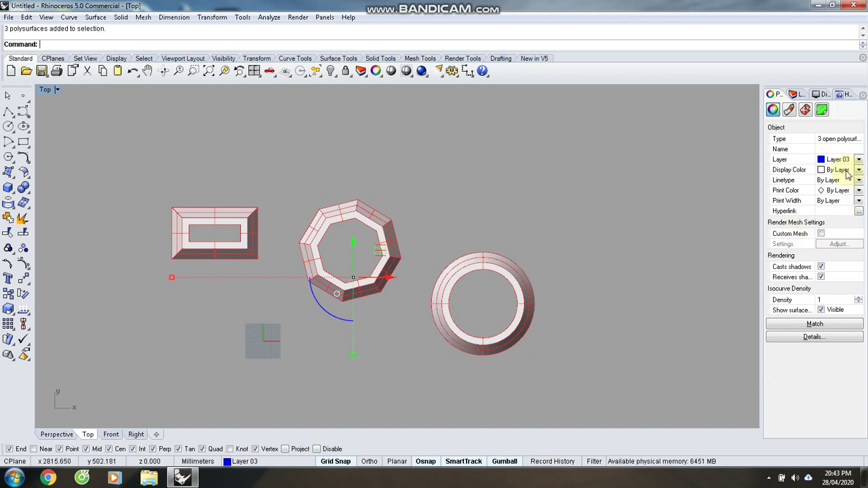
click(795, 95)
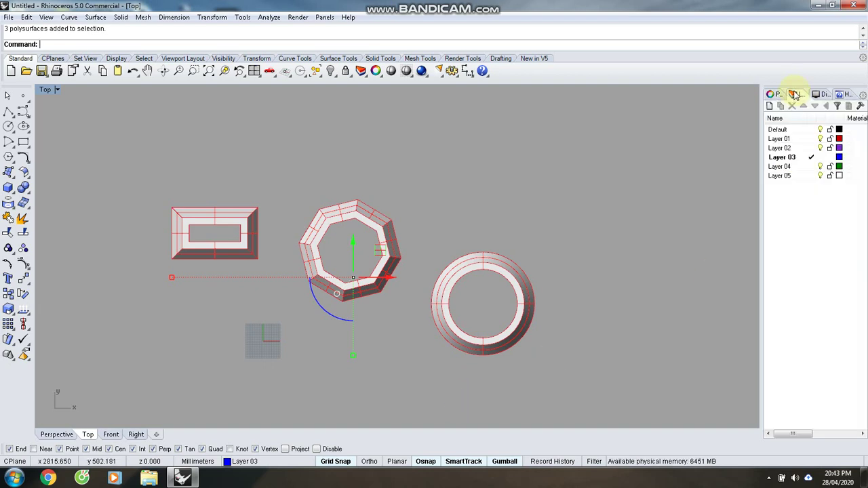
click(840, 158)
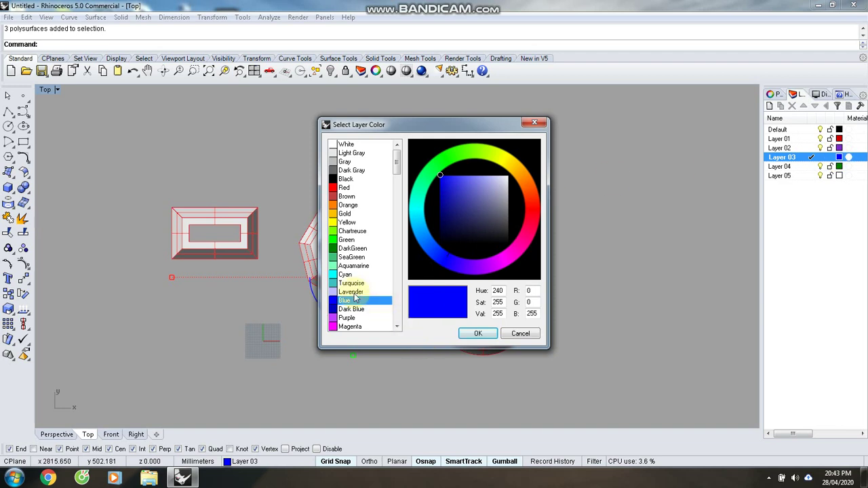
click(478, 333)
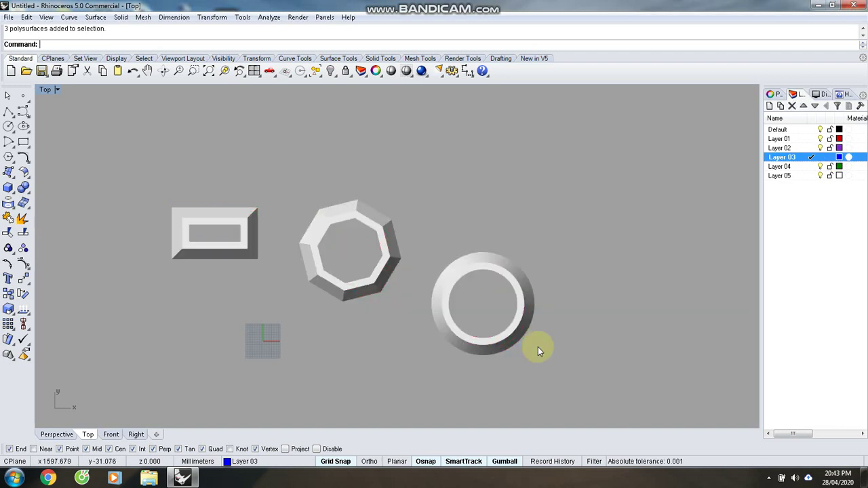
Switch the Top view to the Rendered display mode.
click(116, 58)
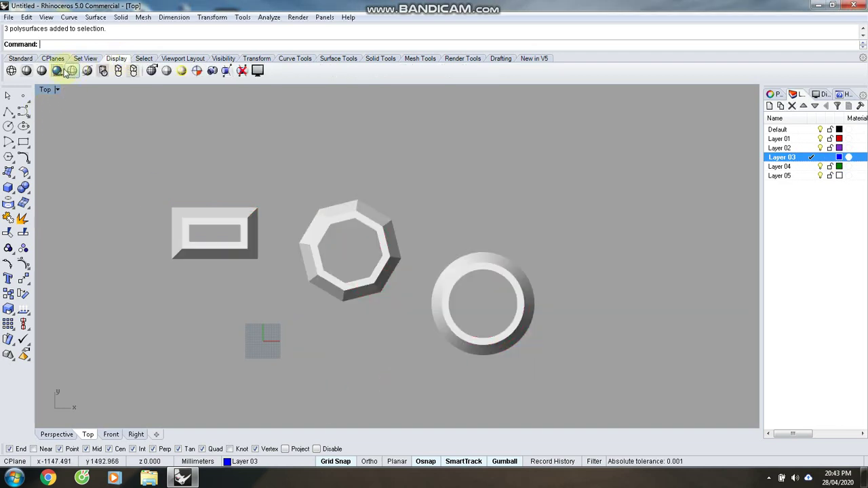
click(42, 71)
click(238, 155)
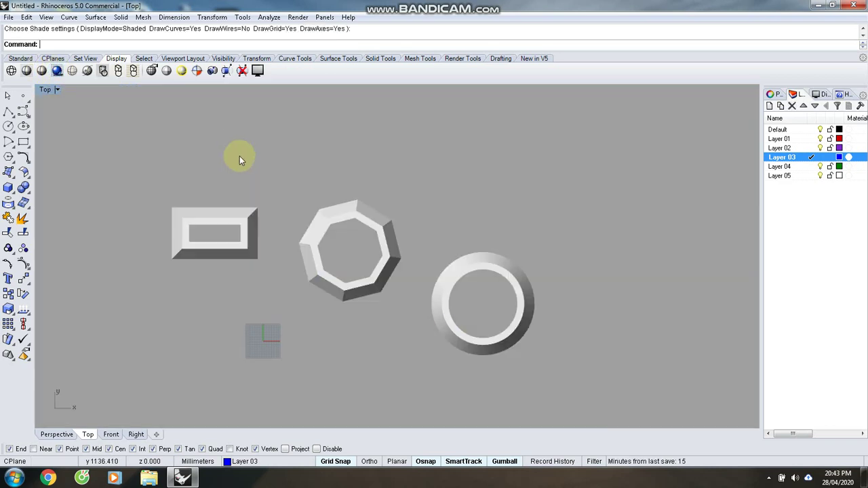
click(57, 71)
Select all three frames and reassign them to Layer 03.
drag(136, 145, 560, 357)
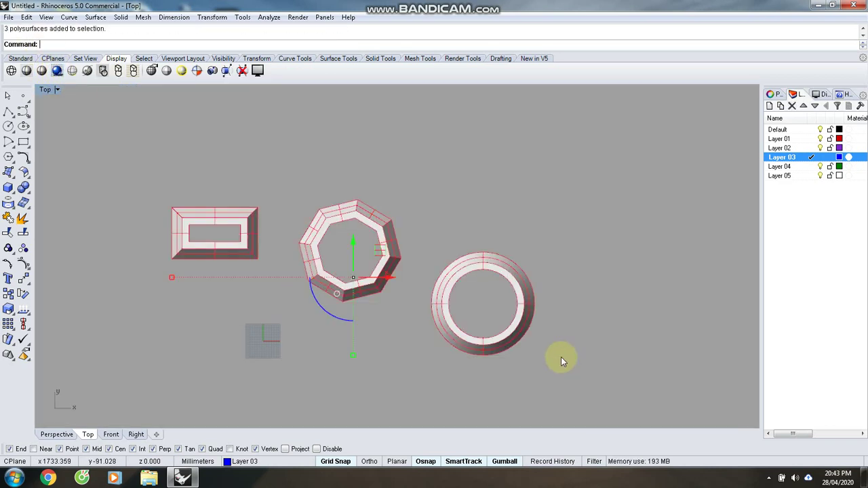
click(240, 461)
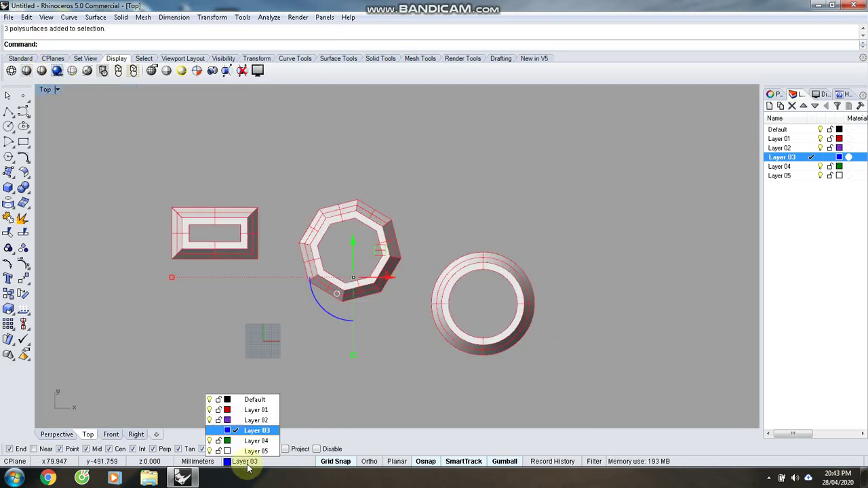
click(265, 434)
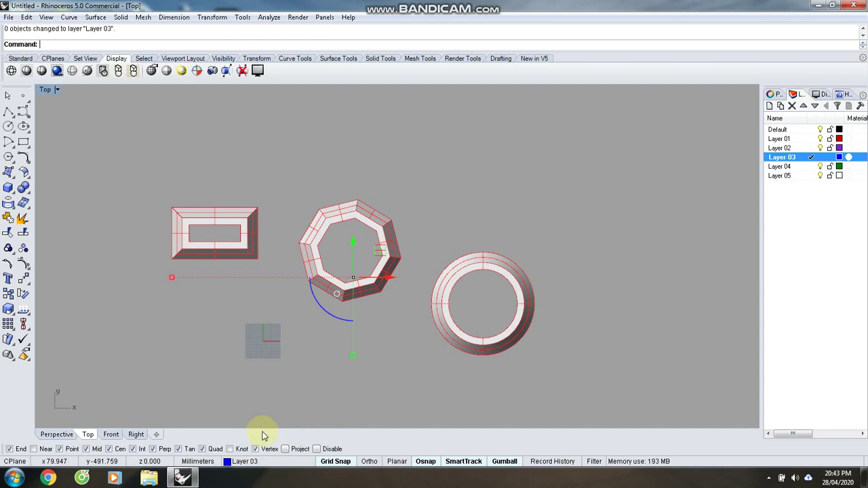
Give Layer 03 a new material with the basic colour Blue.
click(849, 157)
click(419, 193)
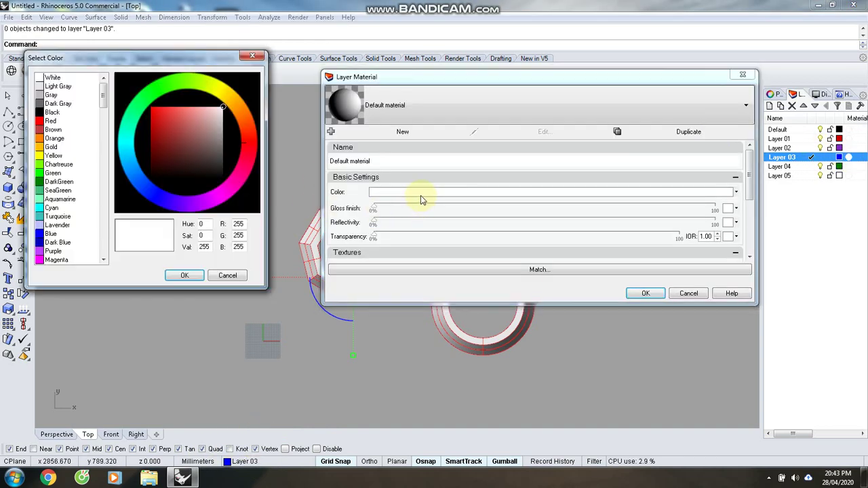
click(51, 233)
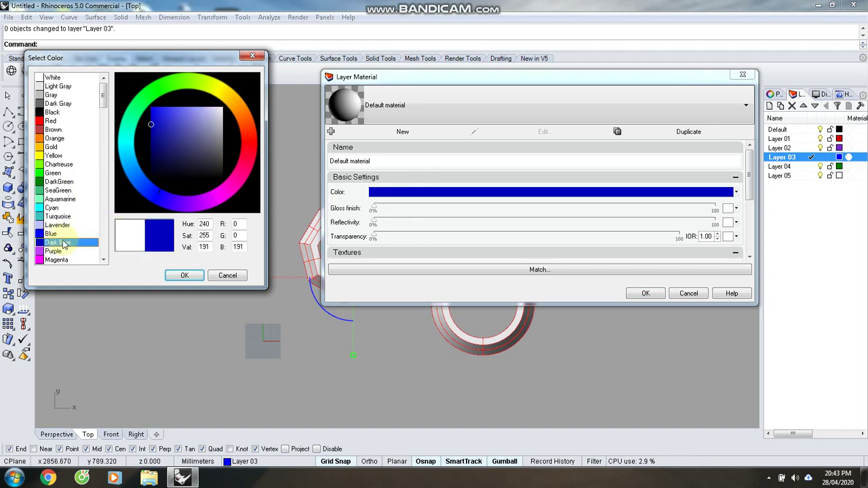
click(180, 276)
click(635, 293)
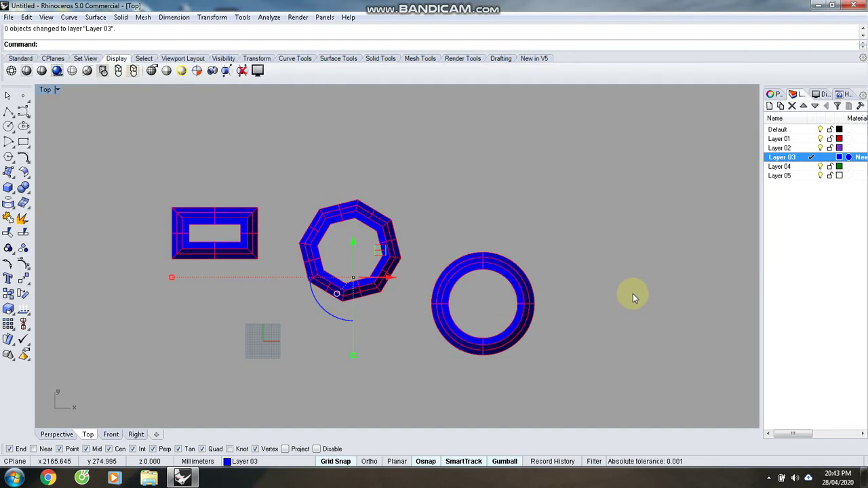
Set the basic colour of the Layer 03 material to Gold.
drag(353, 287, 568, 390)
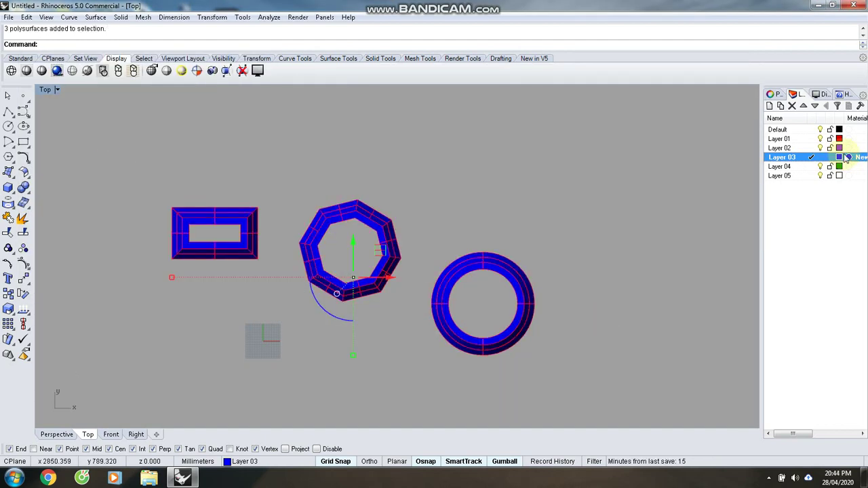
click(849, 157)
click(575, 197)
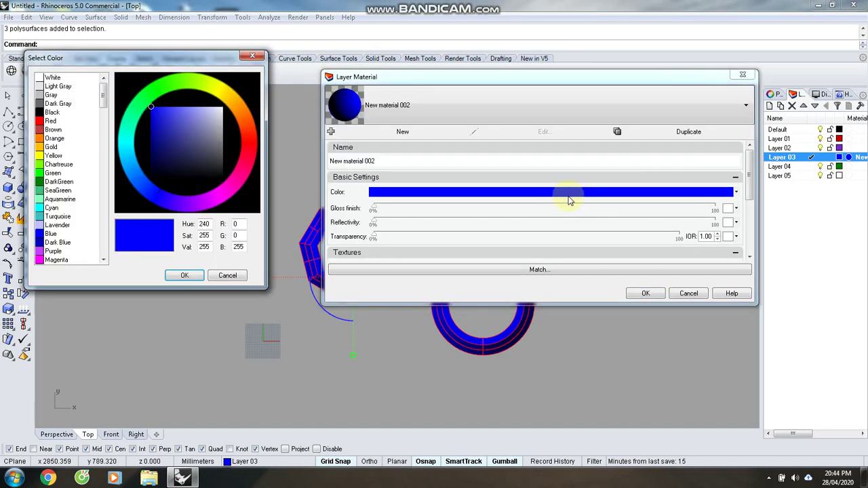
click(52, 146)
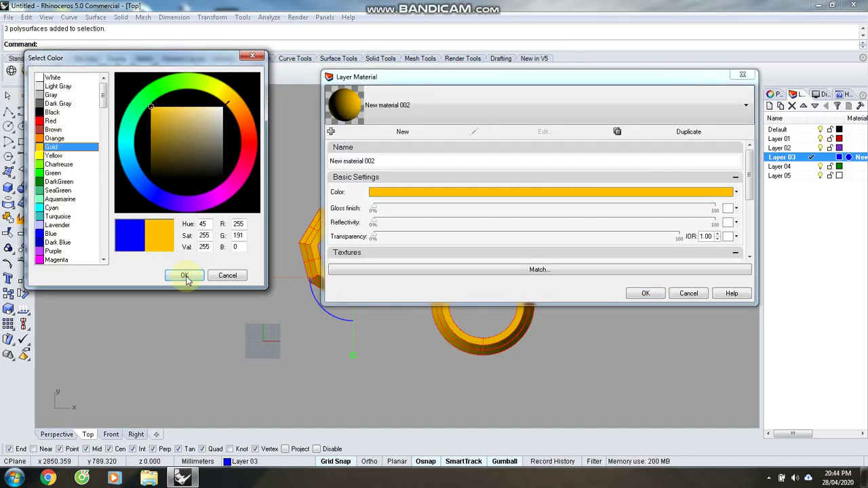
click(187, 275)
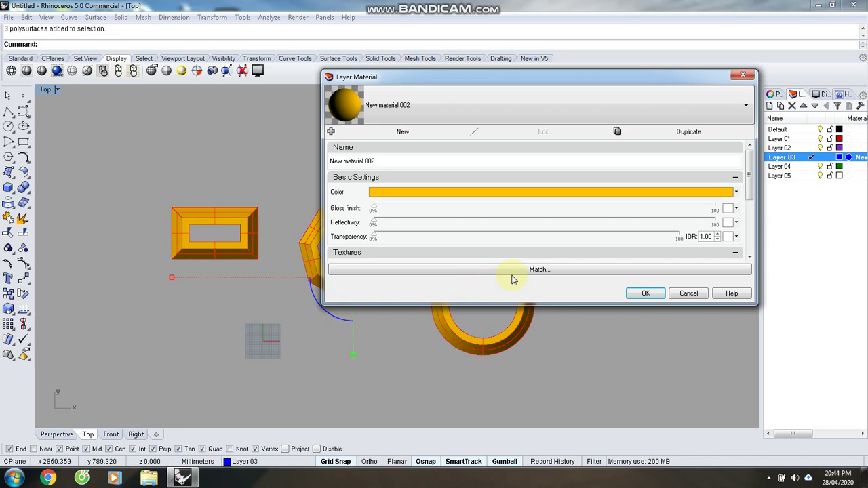
click(643, 292)
Examine the rendered frames up close in the Top view and from an angle in the Perspective view.
scroll(128, 204, up, 4)
scroll(399, 227, down, 2)
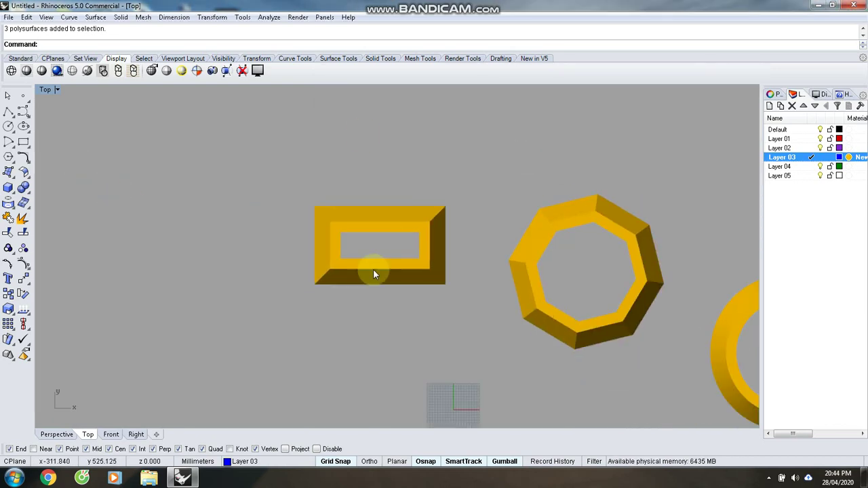
scroll(374, 269, up, 3)
scroll(199, 246, down, 2)
scroll(308, 231, up, 4)
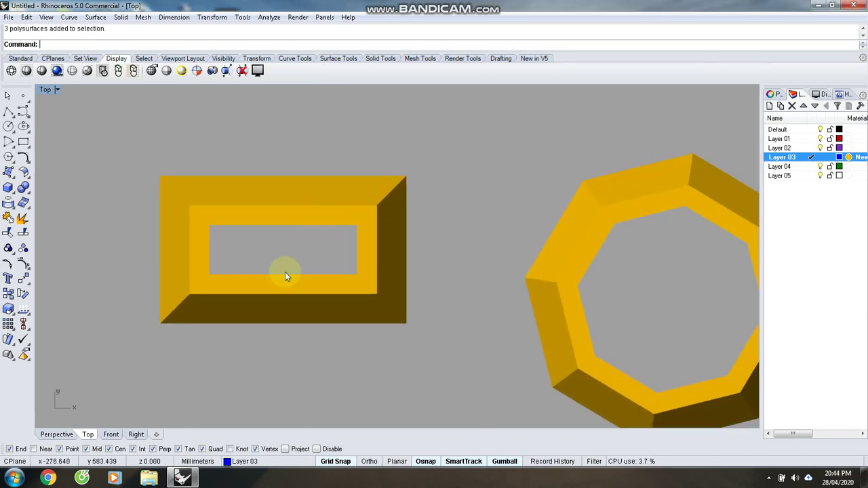
key(ctrl+F4)
right_drag(355, 278, 371, 259)
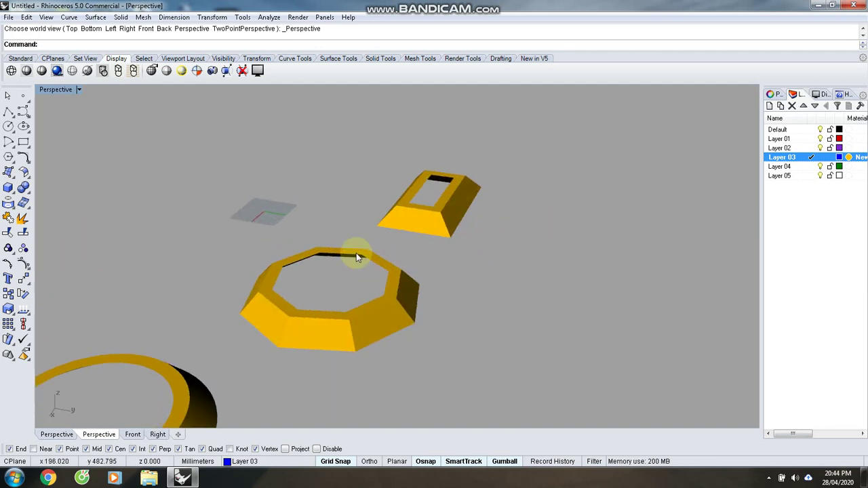
In the Top view, start UnjoinEdge and pick the slanted corner edges of the rectangular frame.
key(ctrl+F1)
scroll(394, 212, down, 6)
scroll(313, 245, up, 3)
click(272, 214)
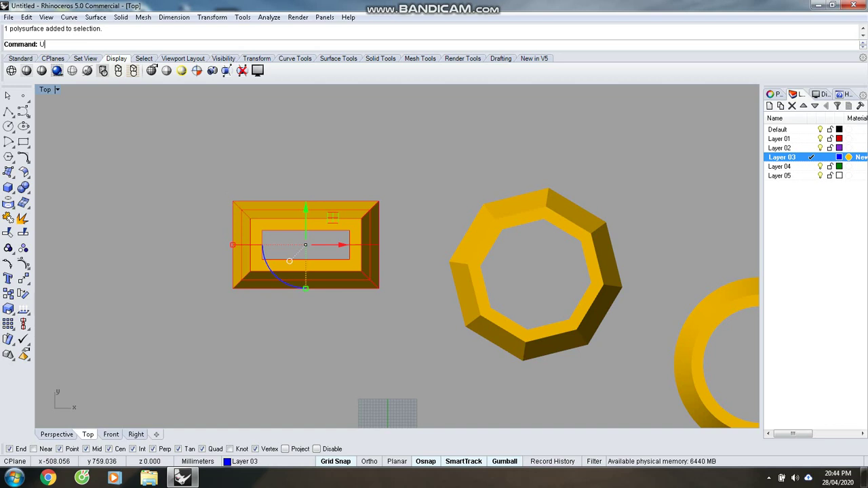
text(UJ)
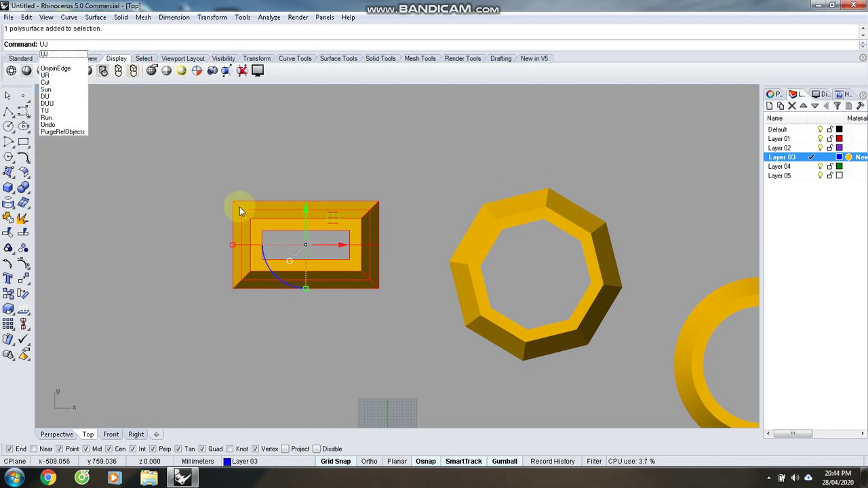
key(Return)
click(239, 208)
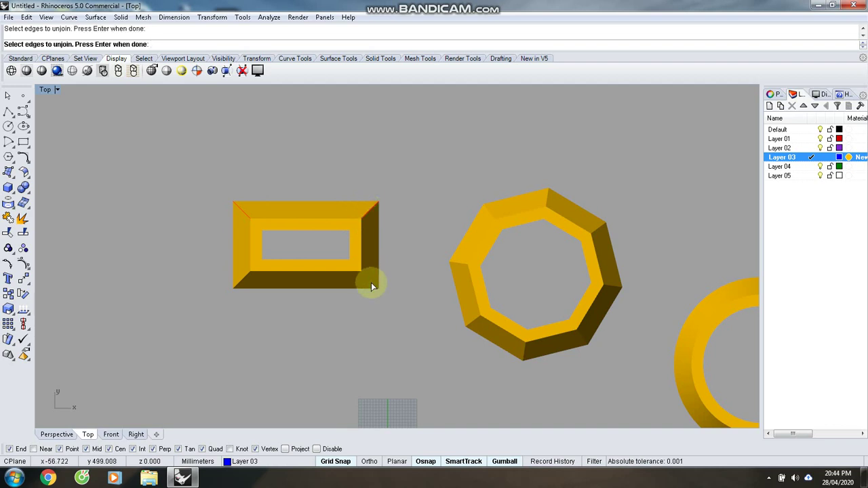
Add the slanted corner edges of the octagonal frame and unjoin all the picked edges.
click(454, 263)
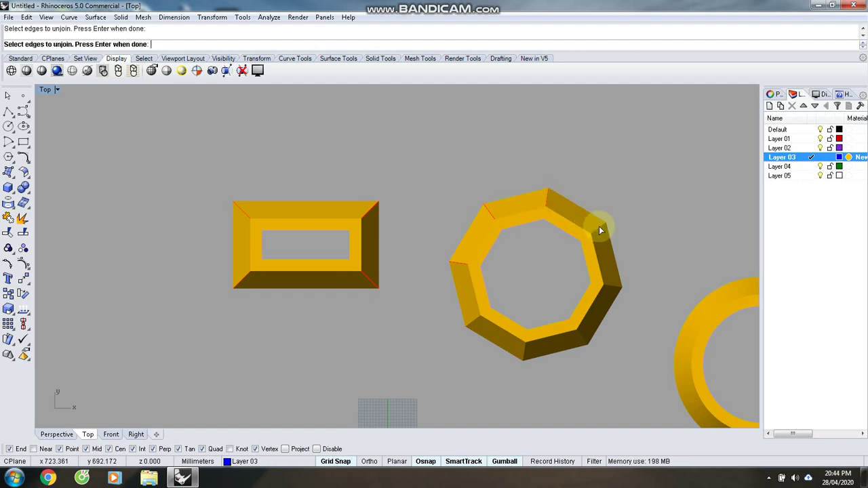
click(614, 287)
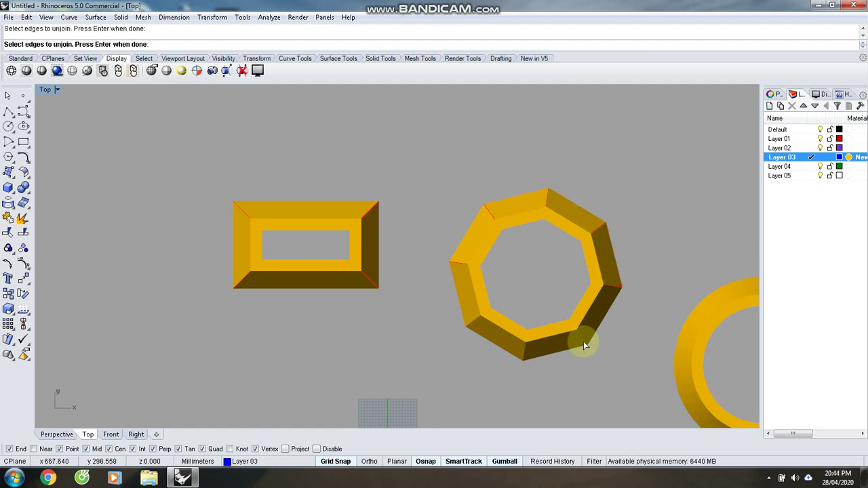
click(583, 339)
click(526, 353)
scroll(359, 289, down, 3)
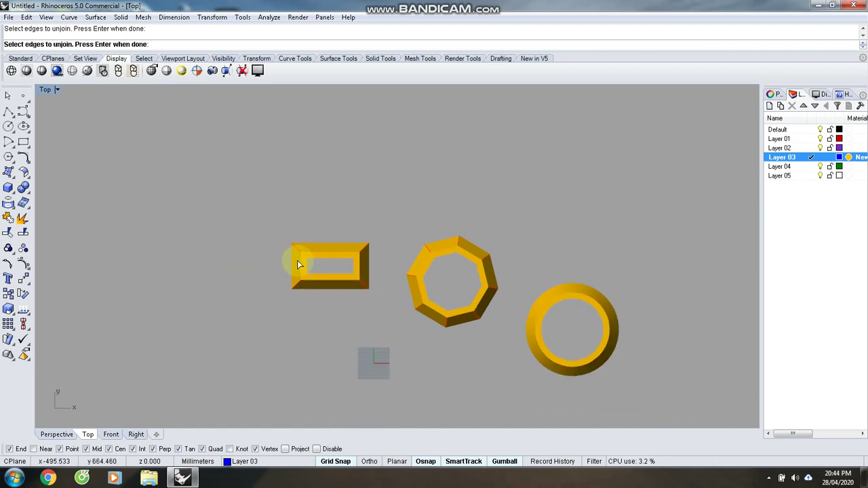
scroll(585, 320, up, 3)
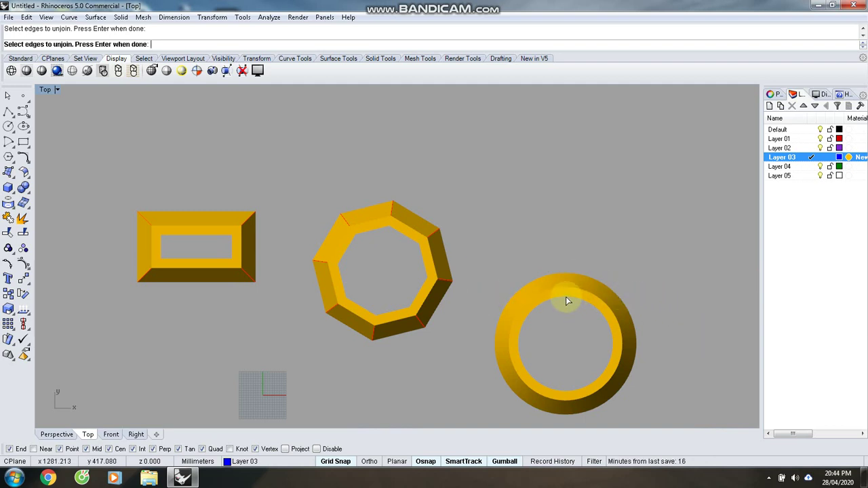
key(Return)
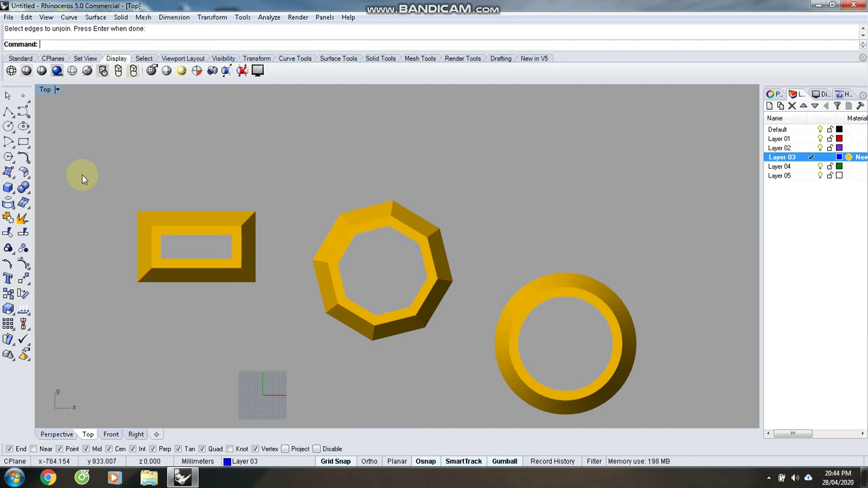
Select the rectangular and octagonal frames in turn to check how their faces hold together.
drag(82, 175, 273, 320)
click(99, 184)
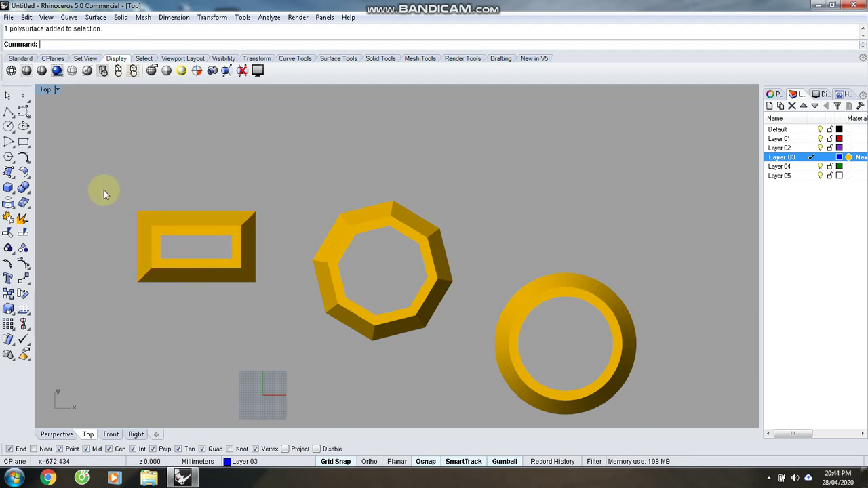
drag(104, 190, 278, 300)
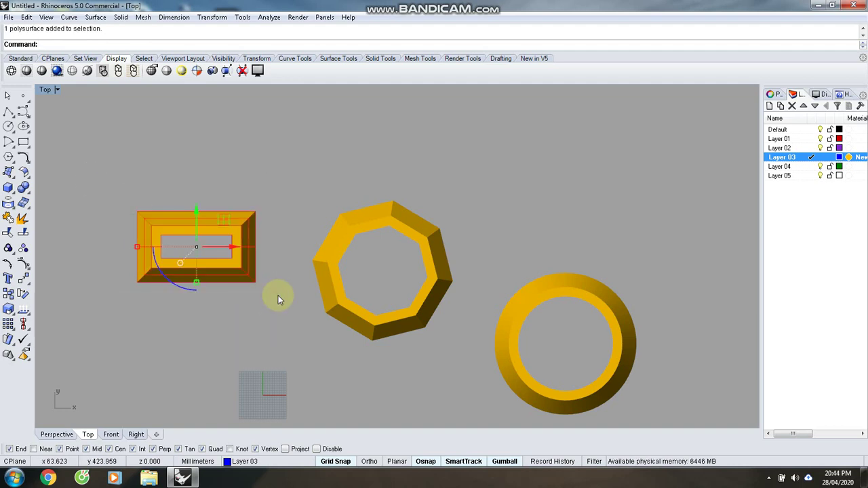
click(252, 202)
click(341, 261)
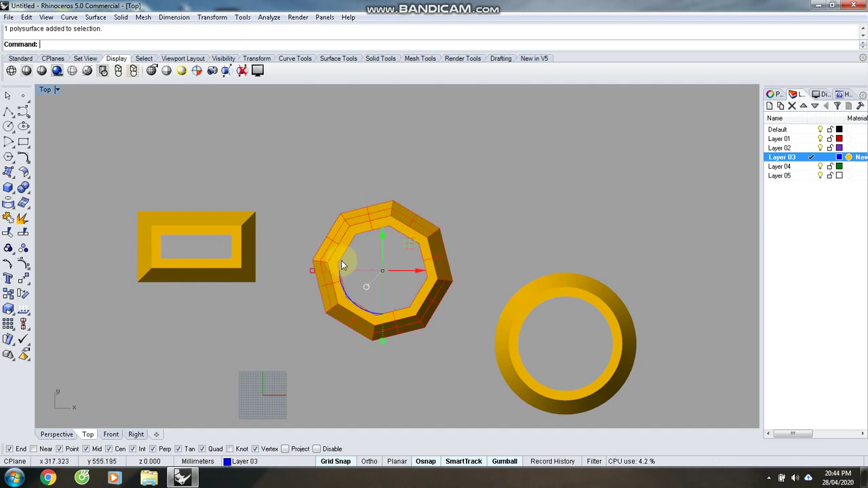
click(240, 233)
click(262, 210)
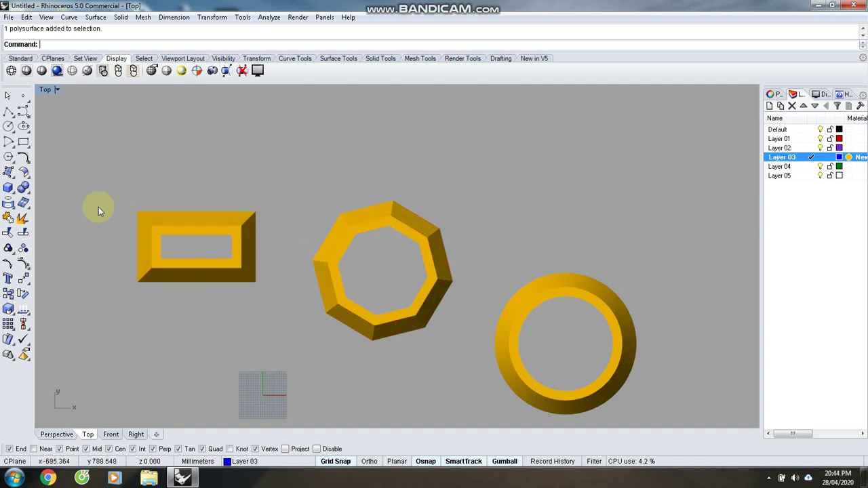
With the rectangular frame selected, look up the UnrollSrf command among the commands beginning with "Un".
drag(98, 211, 251, 333)
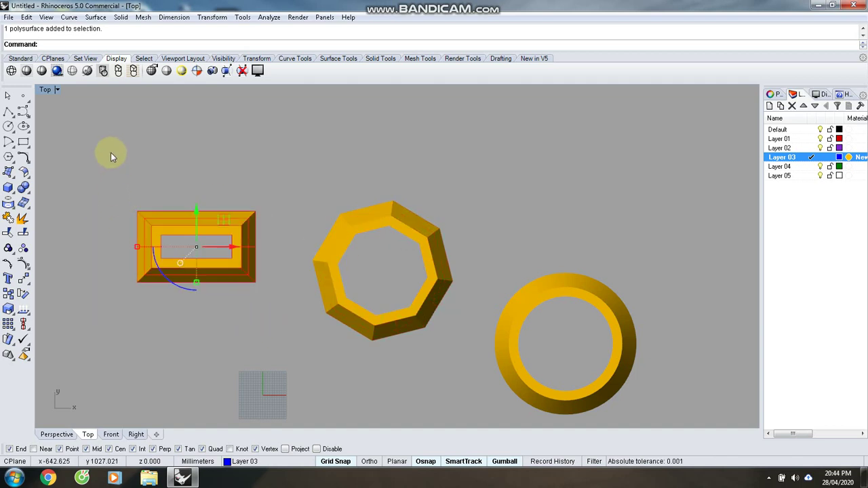
text(Undo)
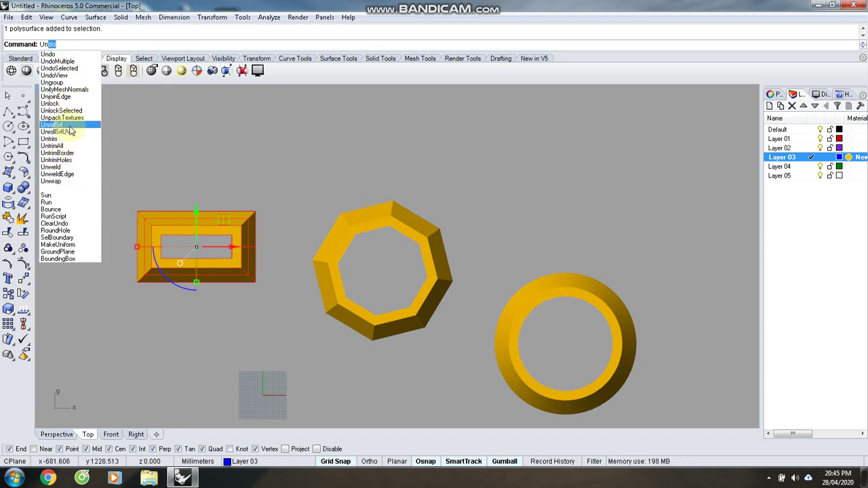
click(280, 167)
Open the command aliases in the Rhino options and look through them down to the ones starting with U.
click(18, 60)
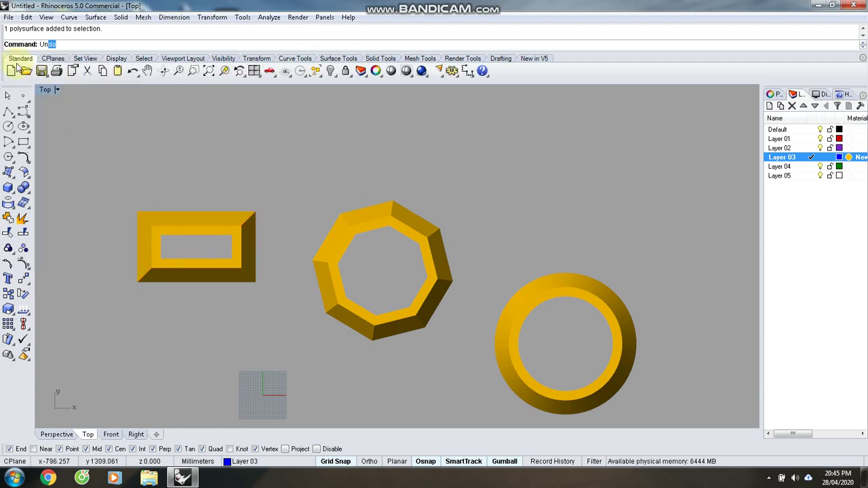
click(451, 71)
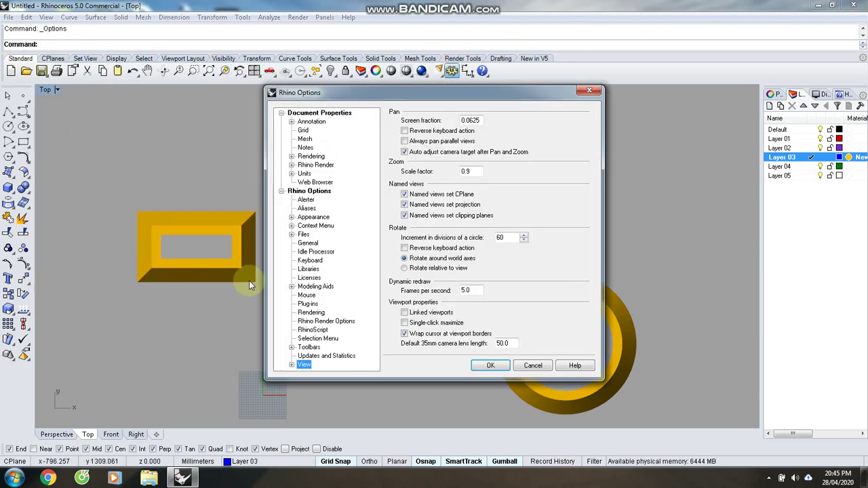
click(306, 208)
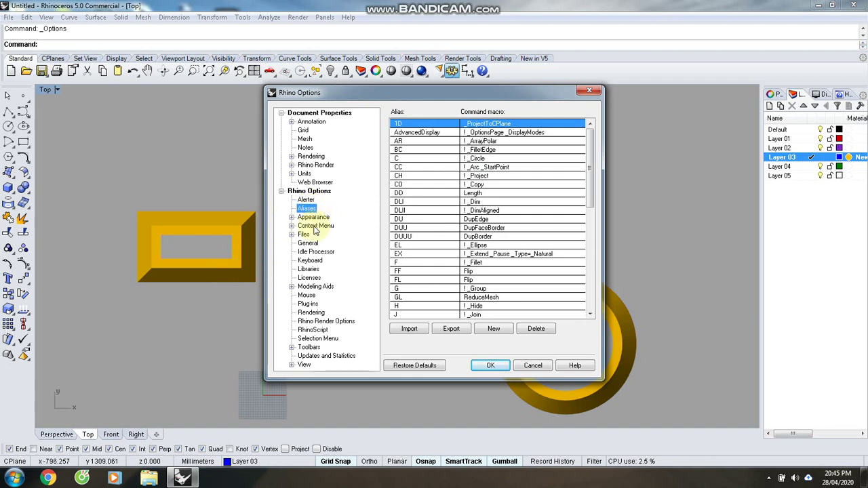
click(471, 211)
click(475, 211)
scroll(470, 186, down, 1)
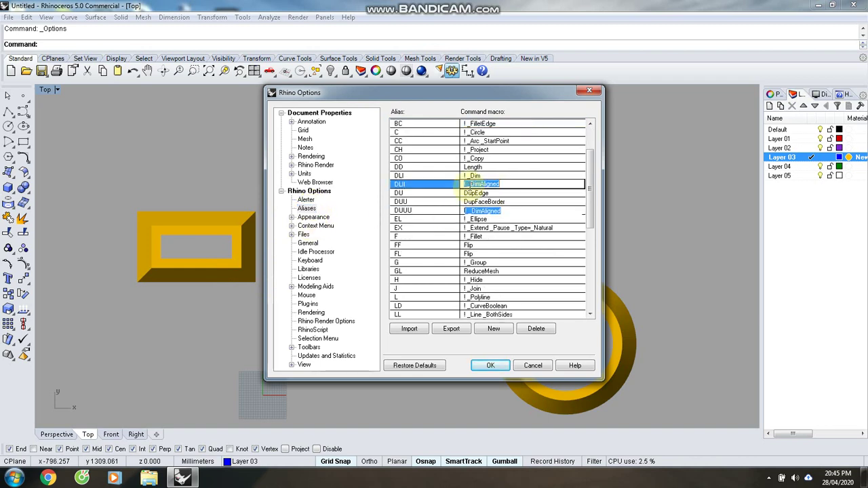
scroll(469, 189, down, 10)
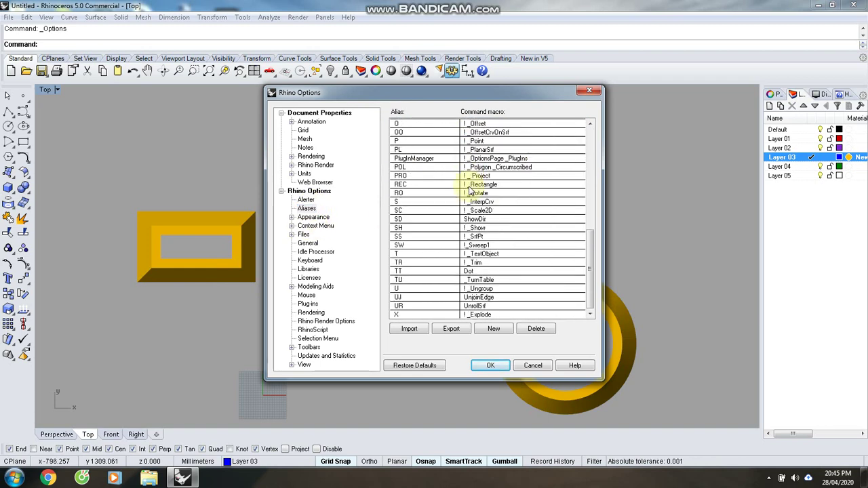
Check the aliases UJ for UnjoinEdge and UR for UnrollSrf, then close the options.
click(426, 299)
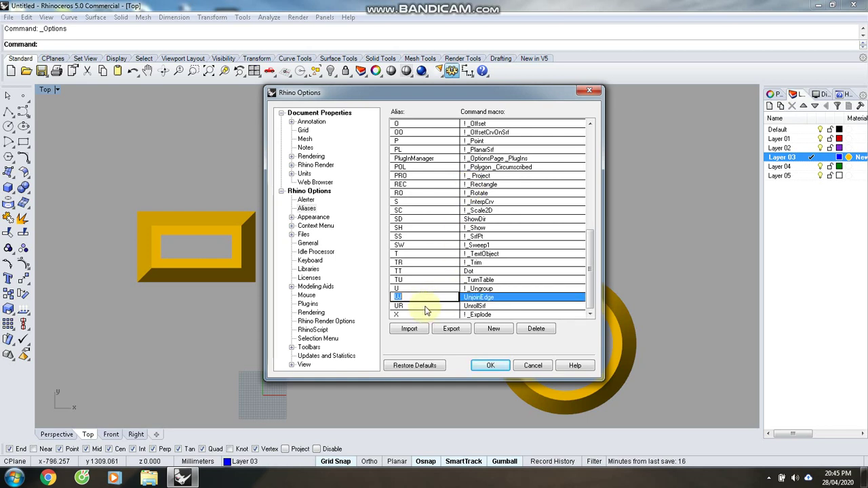
click(426, 307)
click(487, 306)
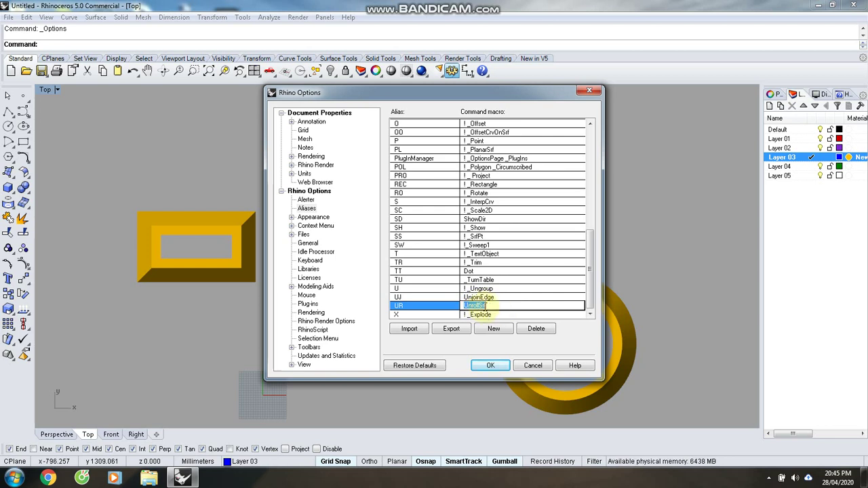
click(462, 309)
click(415, 306)
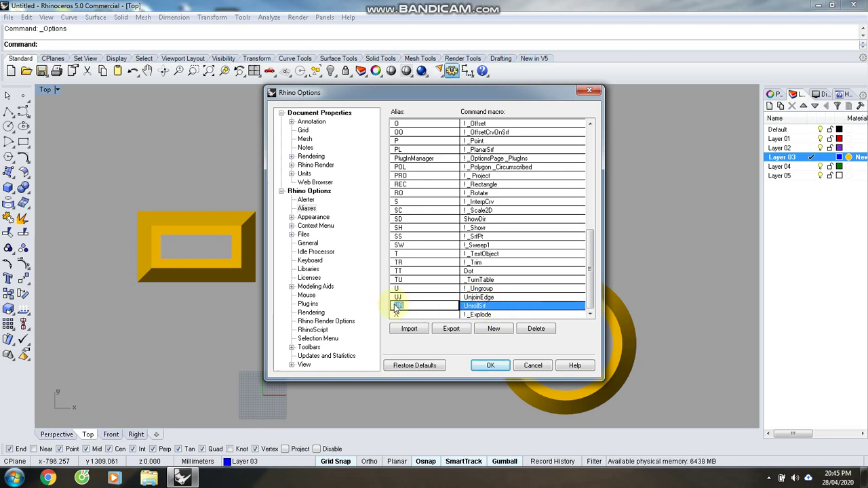
click(588, 91)
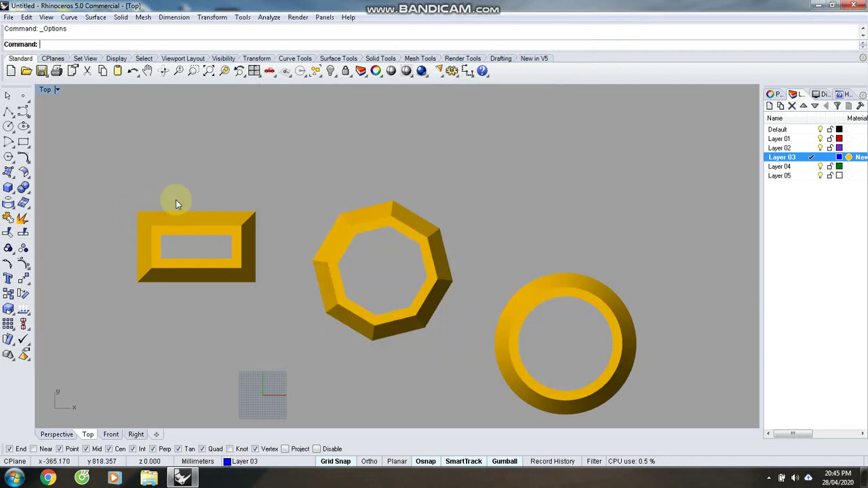
Unroll the rectangular frame with UnrollSrf (alias UR), using Explode=No, Labels=No and KeepProperties=Yes.
drag(102, 193, 271, 296)
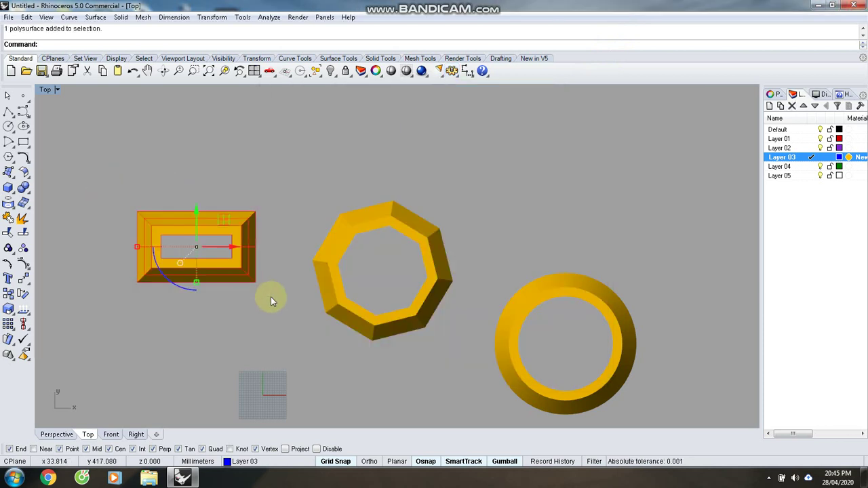
text(T)
key(BackSpace)
text(U)
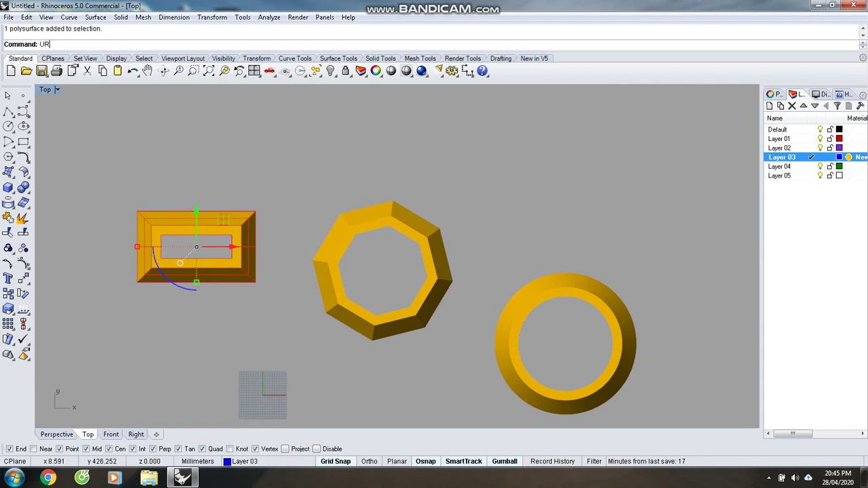
text(R)
key(Return)
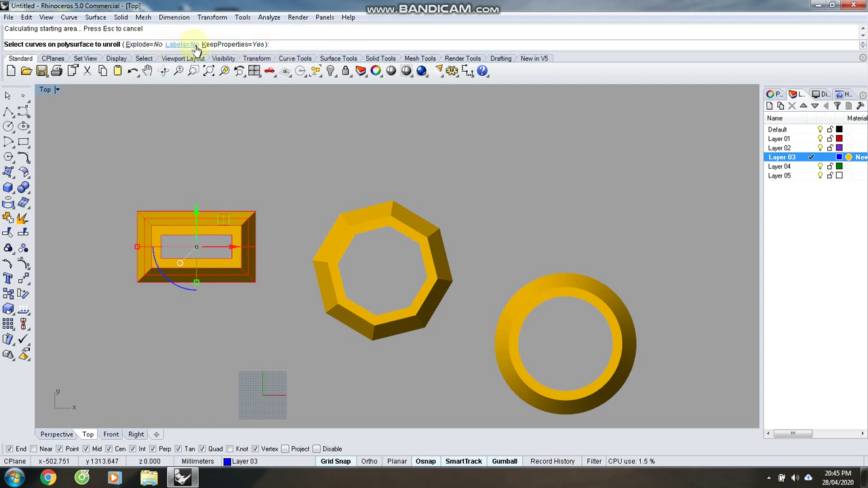
click(159, 45)
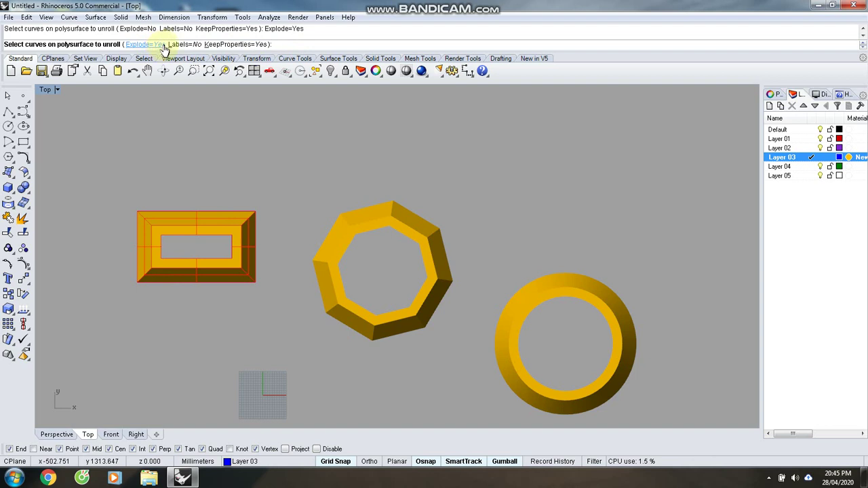
click(179, 45)
click(143, 44)
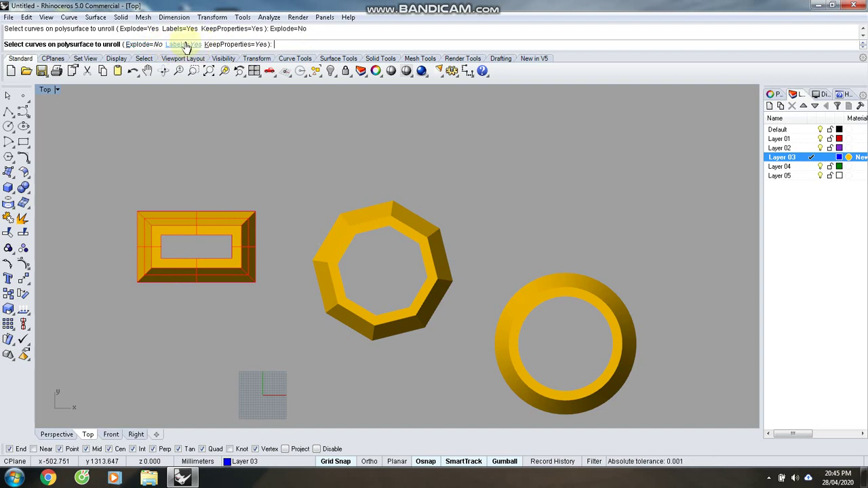
click(195, 46)
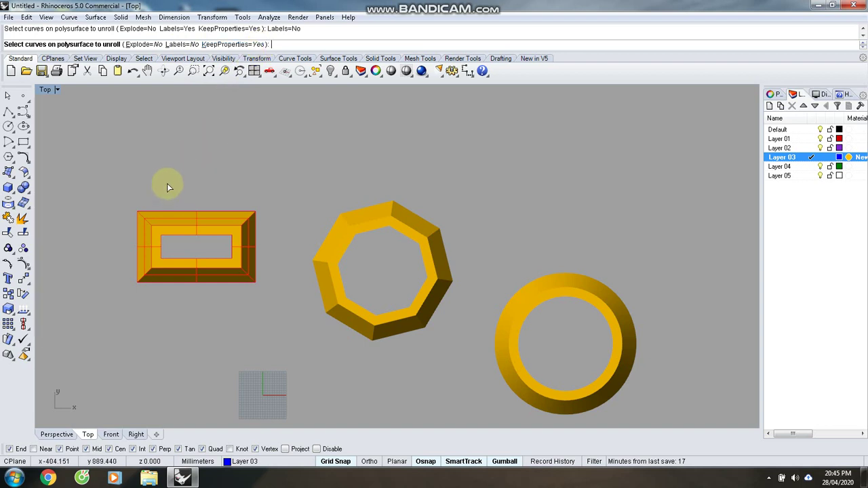
key(Return)
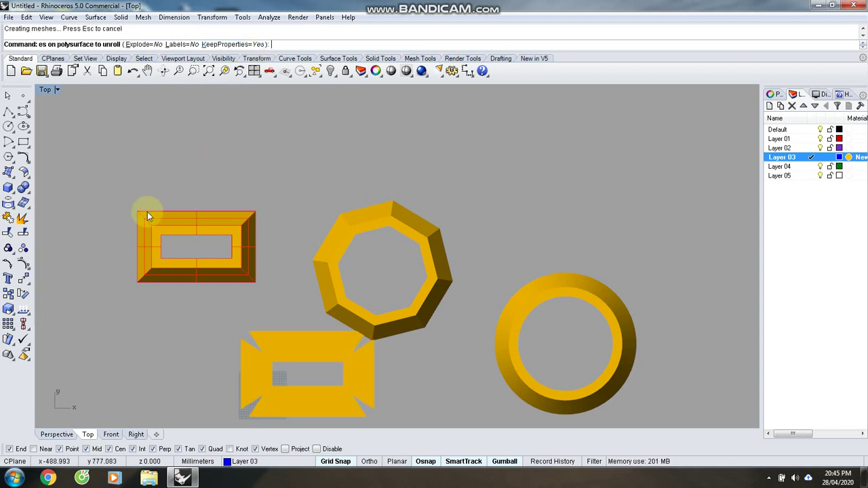
Move the flat pattern of the rectangular frame to just below the original frame.
click(147, 212)
scroll(239, 223, down, 3)
click(283, 293)
drag(282, 296, 230, 275)
drag(150, 201, 261, 314)
drag(239, 281, 192, 255)
Unroll the octagonal frame with UnrollSrf (alias UR), keeping Explode=No and Labels=No.
click(259, 183)
drag(260, 184, 348, 289)
click(341, 254)
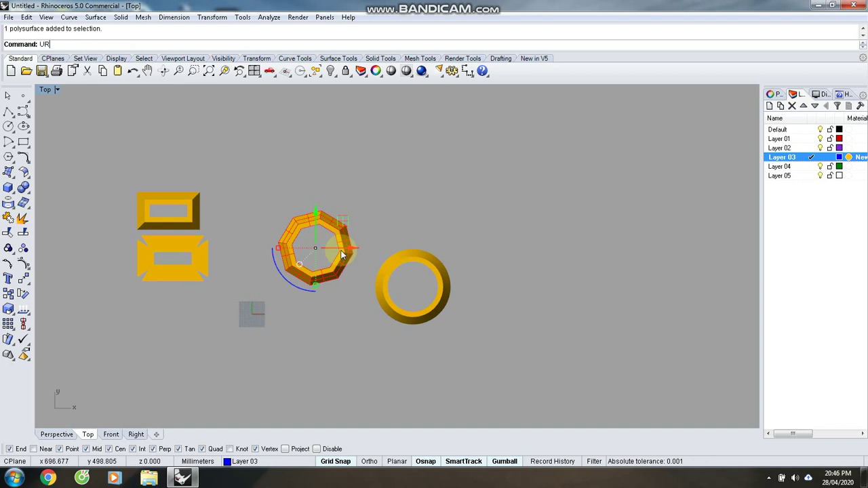
text(UR)
key(Return)
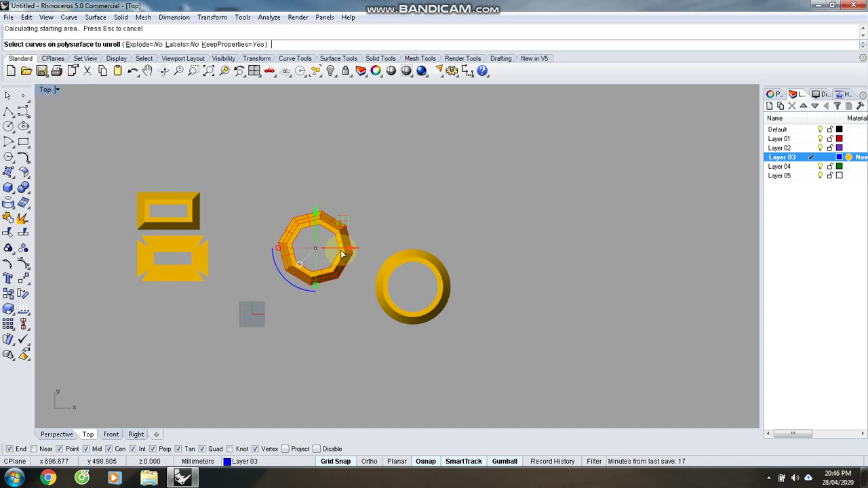
key(Return)
Move the octagonal flat pattern down so it lies clear below the octagonal frame.
click(293, 319)
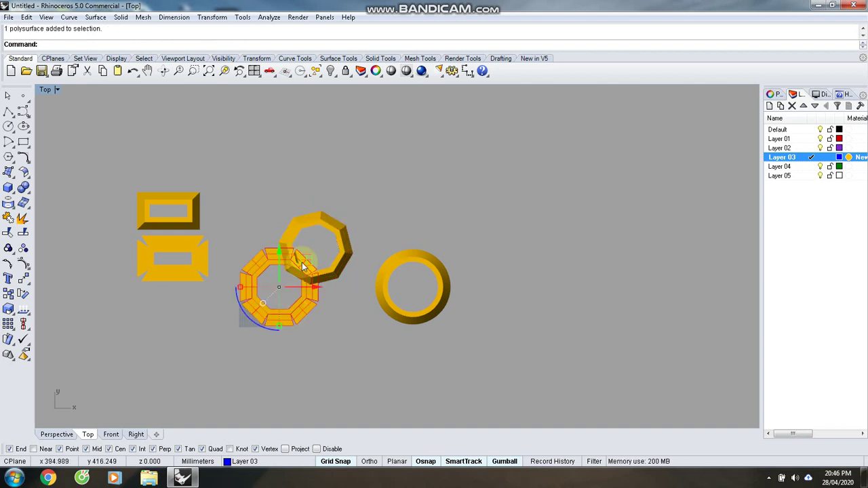
drag(303, 266, 316, 318)
click(381, 229)
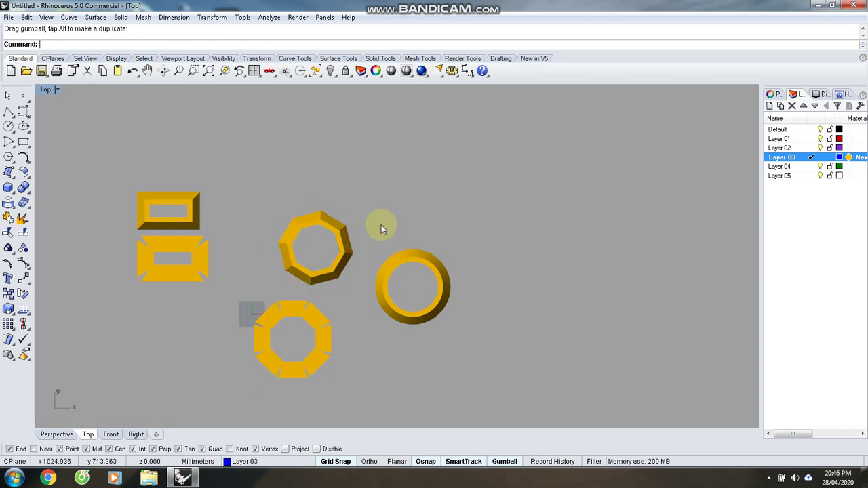
Unroll the circular frame with UnrollSrf, keeping Explode=No and Labels=No.
click(434, 257)
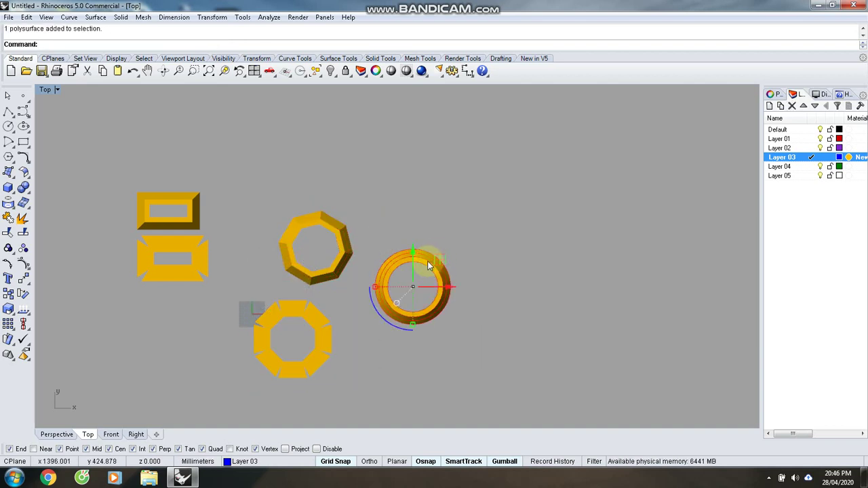
text(nrollSrf)
key(Return)
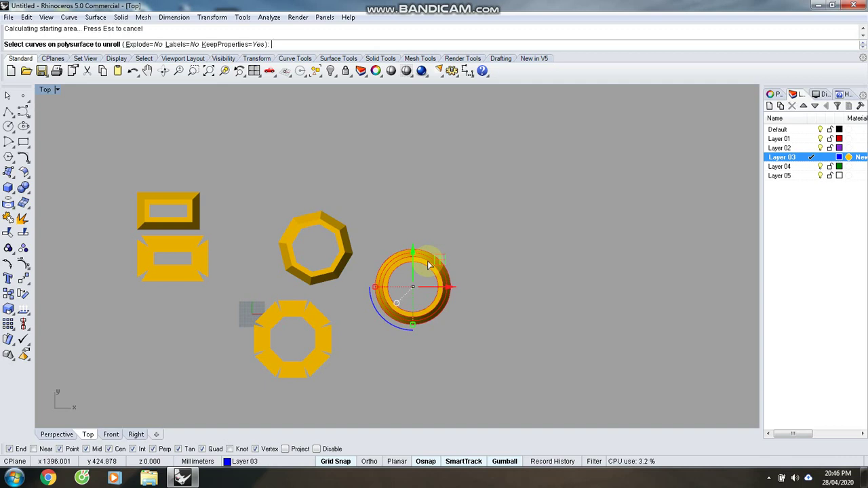
key(Return)
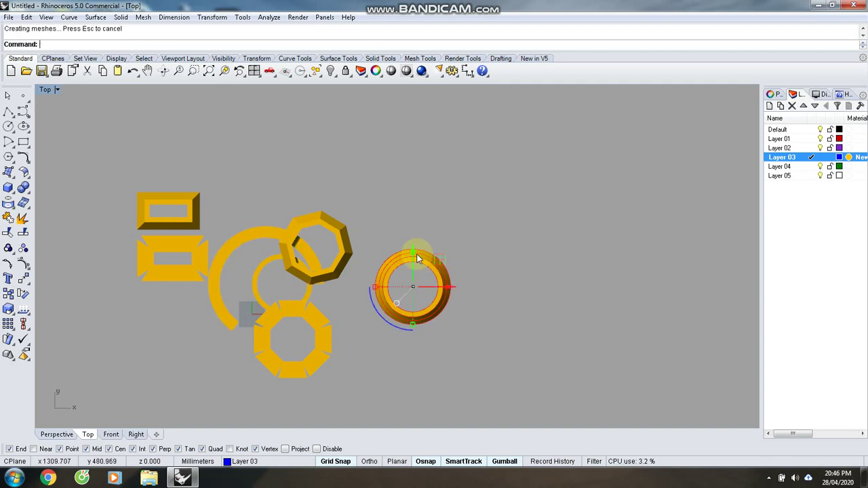
Move the unrolled ring and arc strip of the circular frame to the right of that frame.
click(240, 241)
drag(240, 240, 515, 226)
drag(428, 275, 456, 236)
click(435, 333)
scroll(190, 229, up, 2)
scroll(203, 230, down, 1)
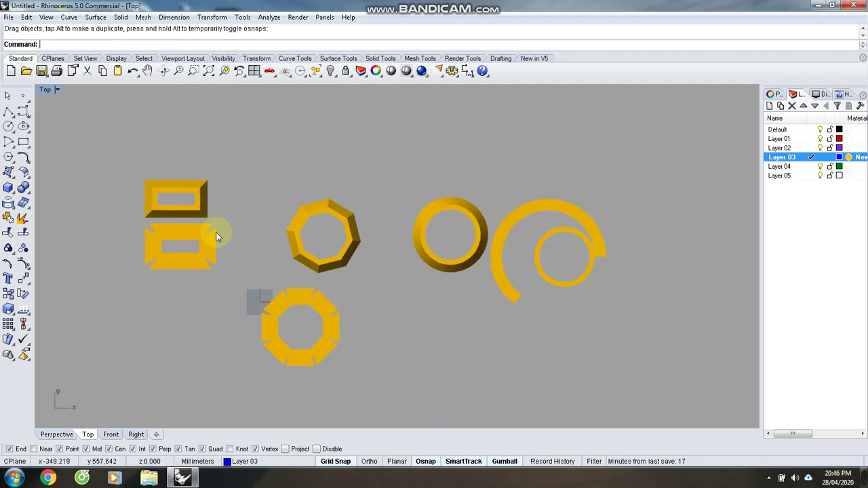
Move the rectangular flat pattern further down, level with the octagonal one, and shift the octagonal pattern slightly left.
click(203, 234)
scroll(206, 244, down, 1)
drag(206, 252, 207, 321)
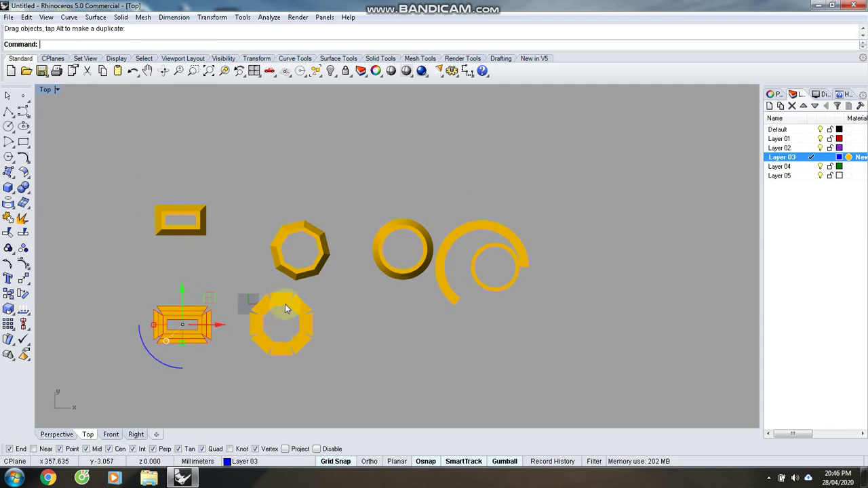
drag(285, 304, 270, 304)
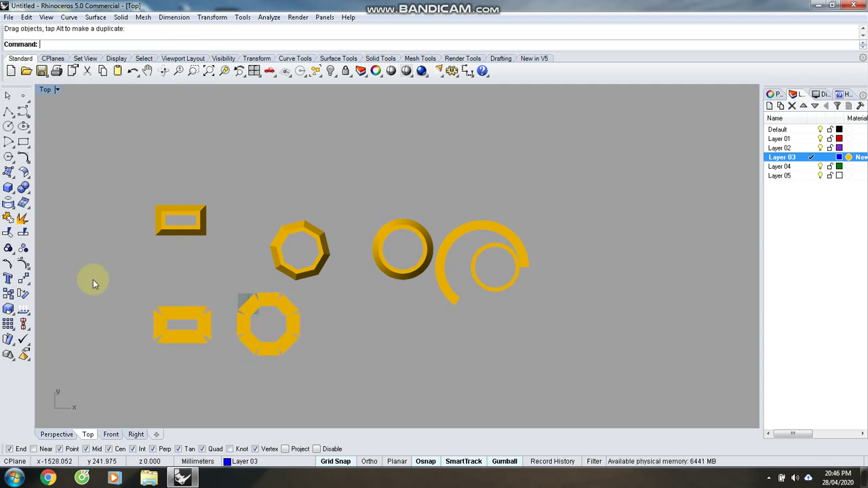
drag(103, 285, 224, 368)
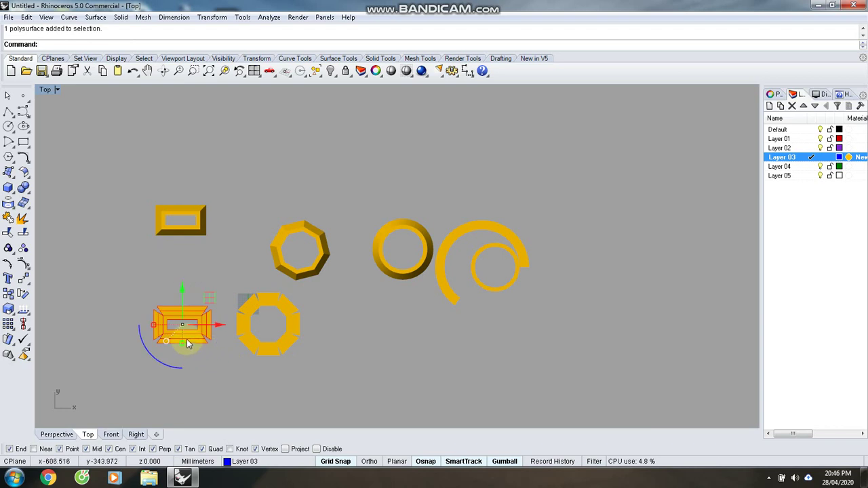
text(DUU)
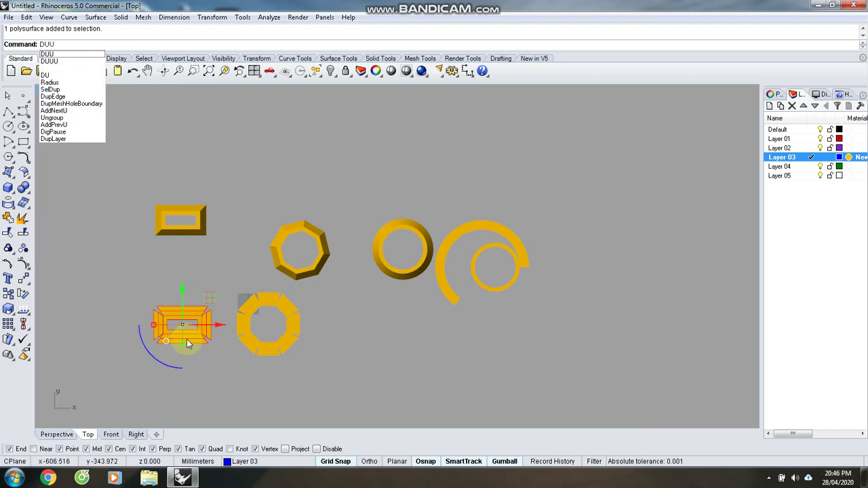
key(Return)
key(Escape)
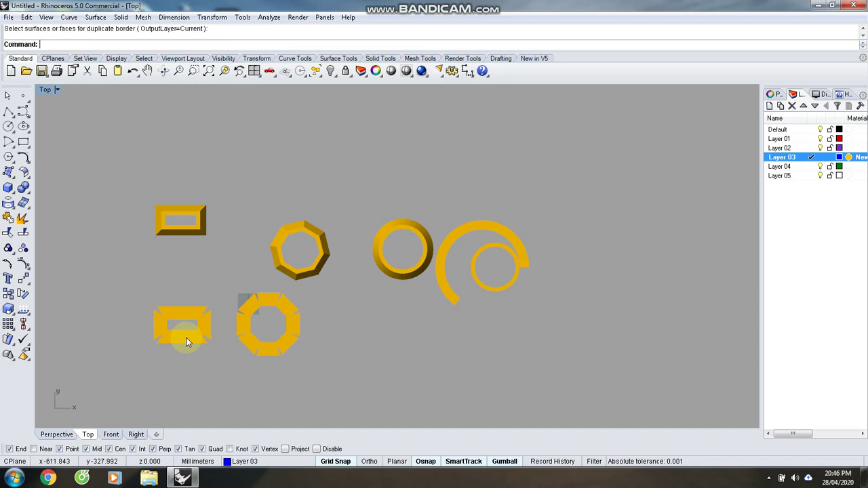
Duplicate the face borders of the rectangular flat pattern with DupFaceBorder and move the resulting curves above it.
drag(113, 285, 226, 362)
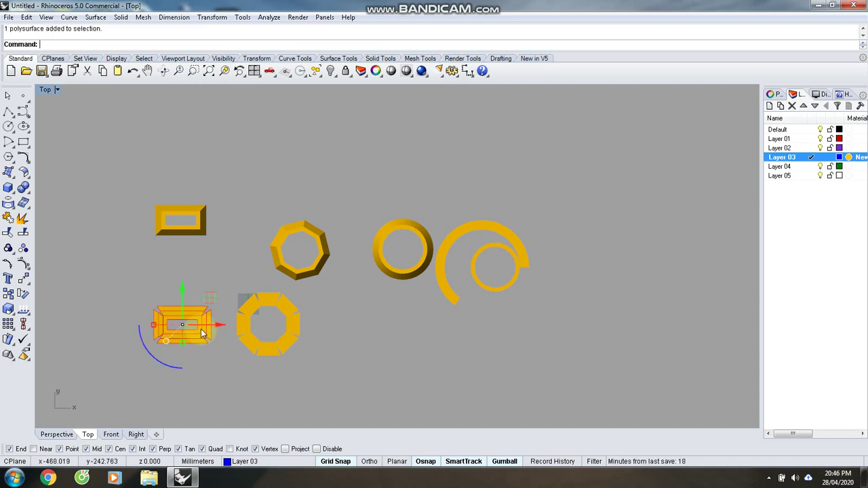
key(Return)
drag(114, 280, 226, 355)
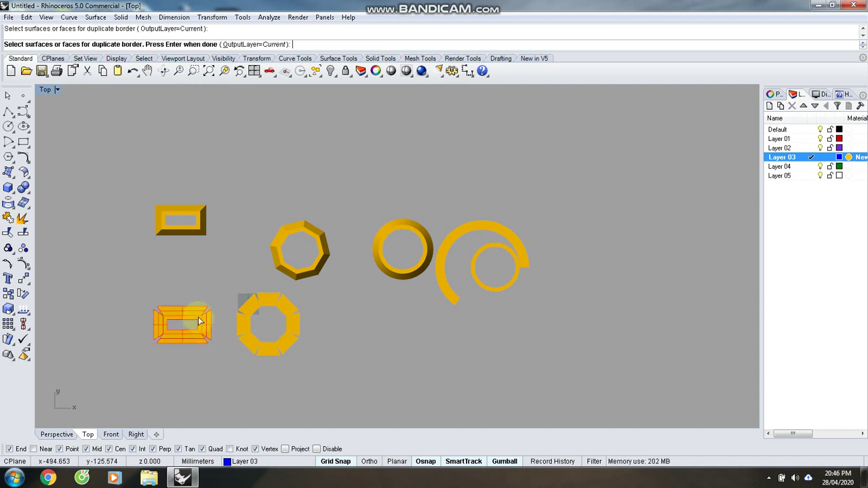
right_click(198, 317)
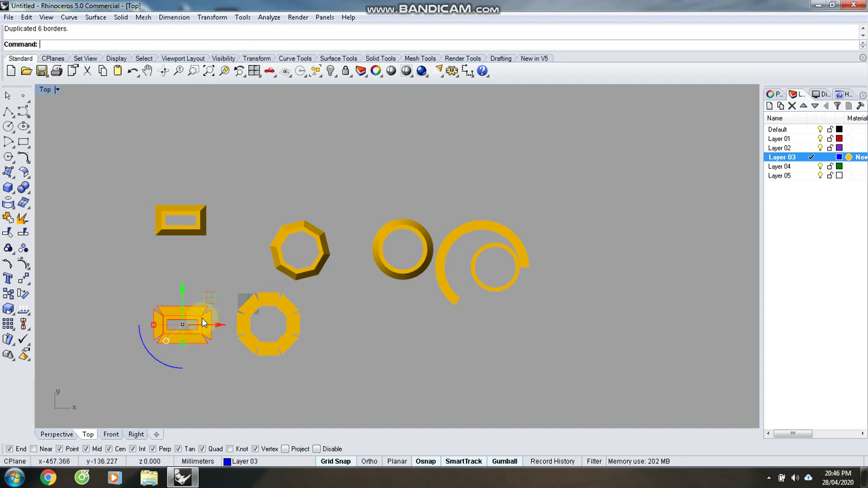
drag(210, 299, 210, 249)
click(365, 336)
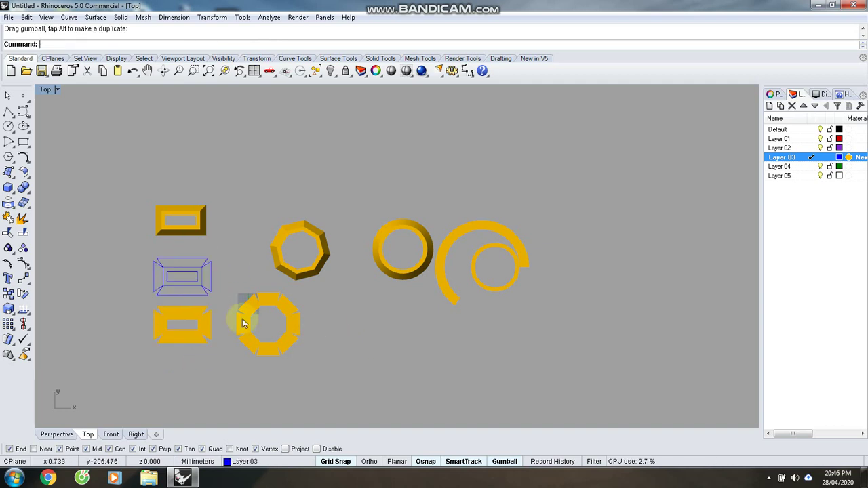
Try duplicating the face borders of the octagonal flat pattern with DupFaceBorder, and undo it.
drag(229, 290, 318, 383)
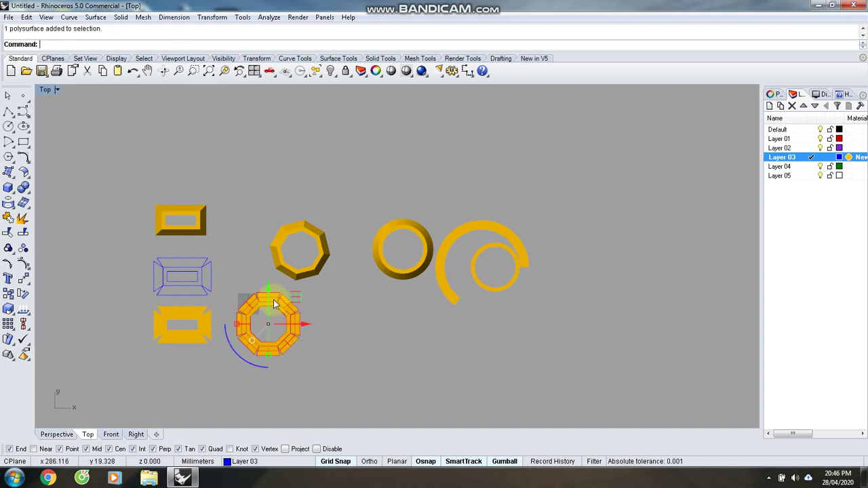
right_click(274, 304)
drag(232, 286, 309, 371)
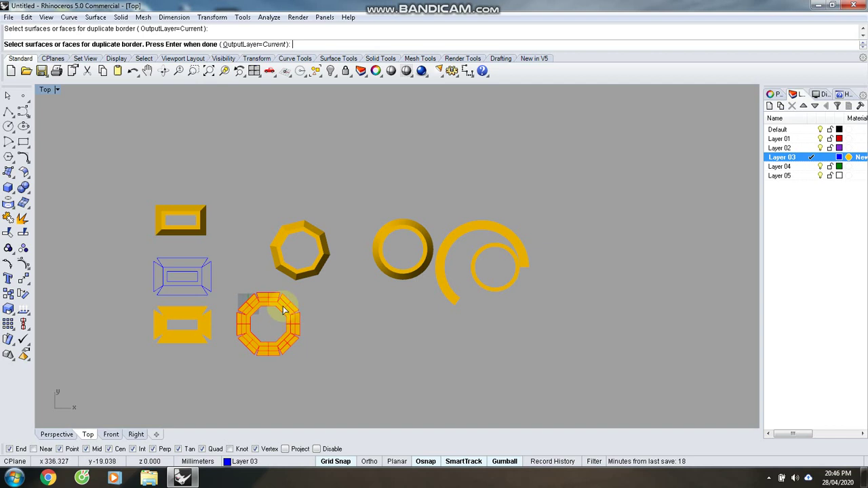
right_click(283, 307)
click(285, 308)
click(391, 328)
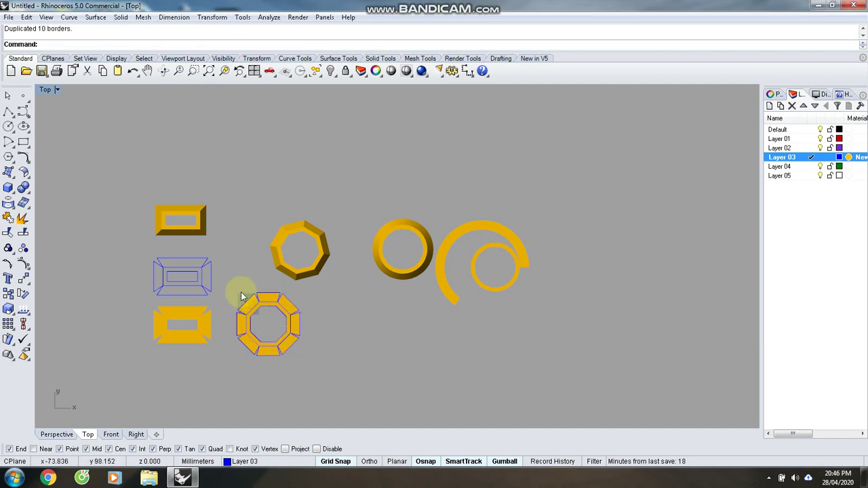
key(ctrl+z)
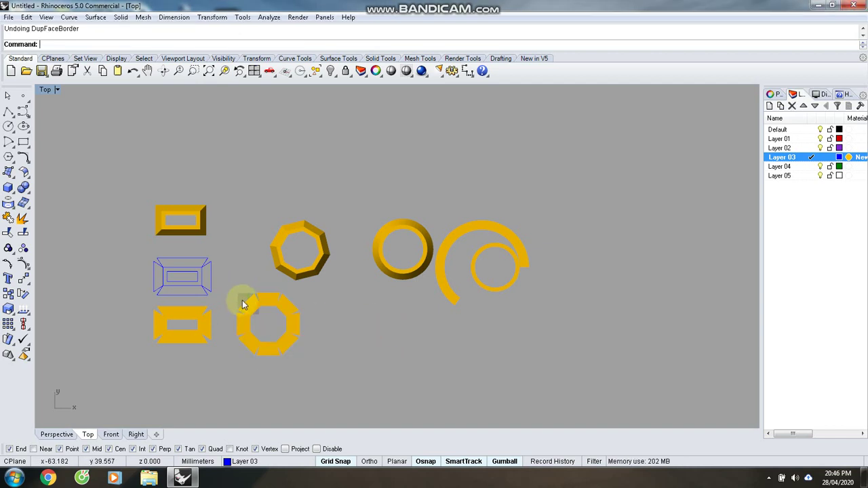
click(244, 305)
key(Return)
click(257, 303)
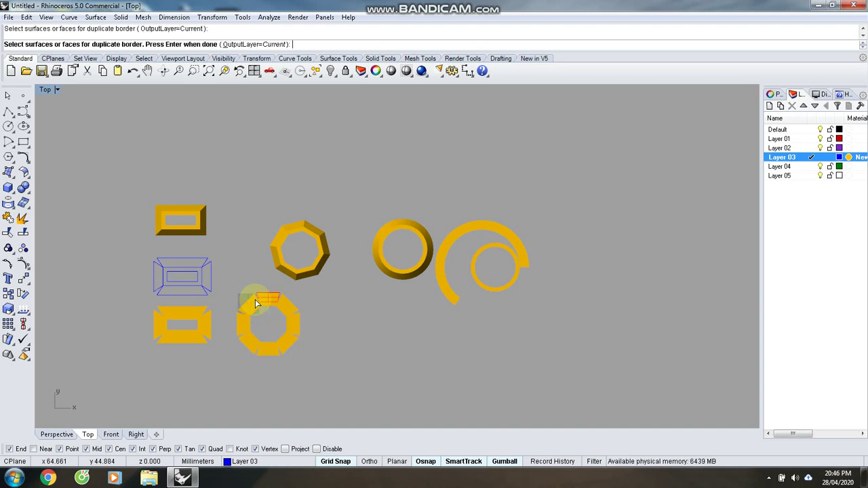
key(Return)
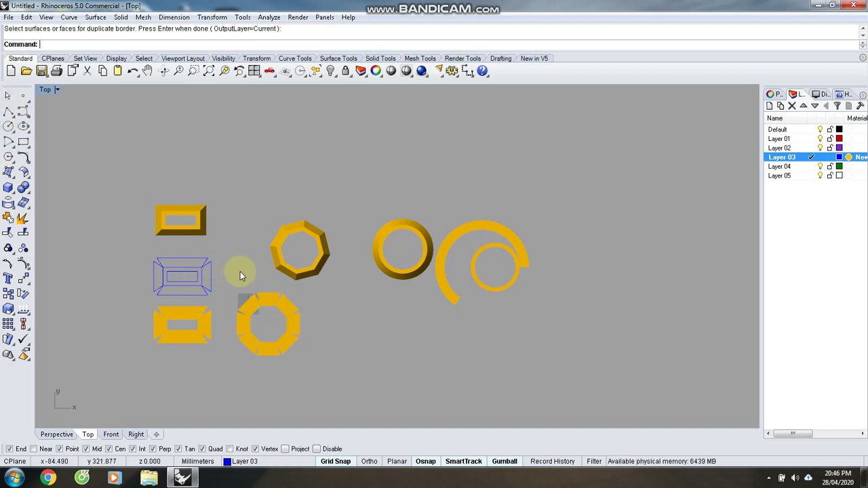
click(230, 296)
text(D)
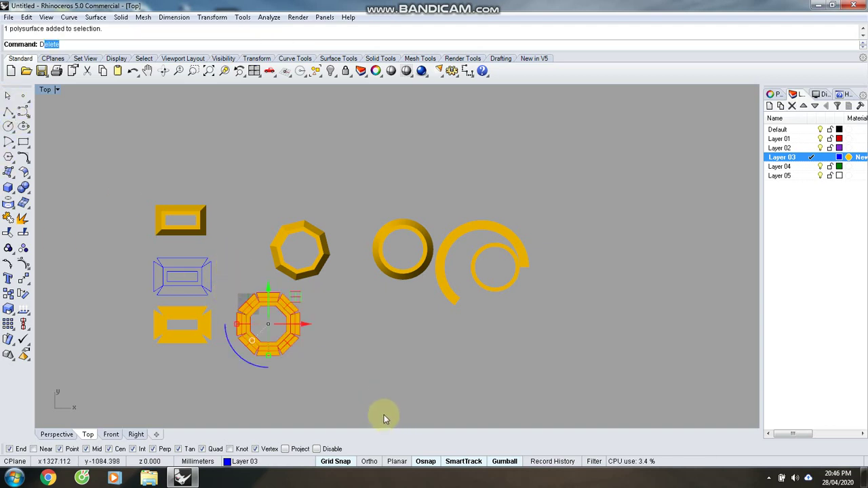
text(FB)
key(Return)
key(Escape)
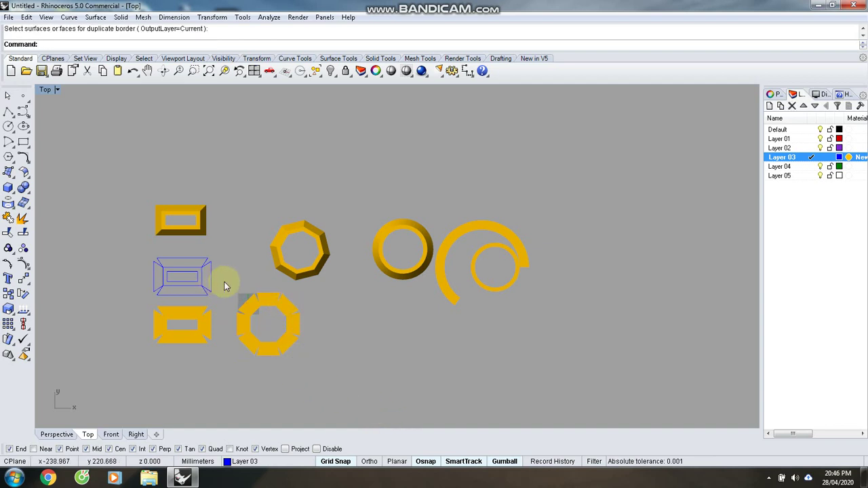
Extract the octagonal flat pattern's face borders with DupFaceBorder to a spot beside it, and delete the original surface pattern.
click(251, 310)
key(Return)
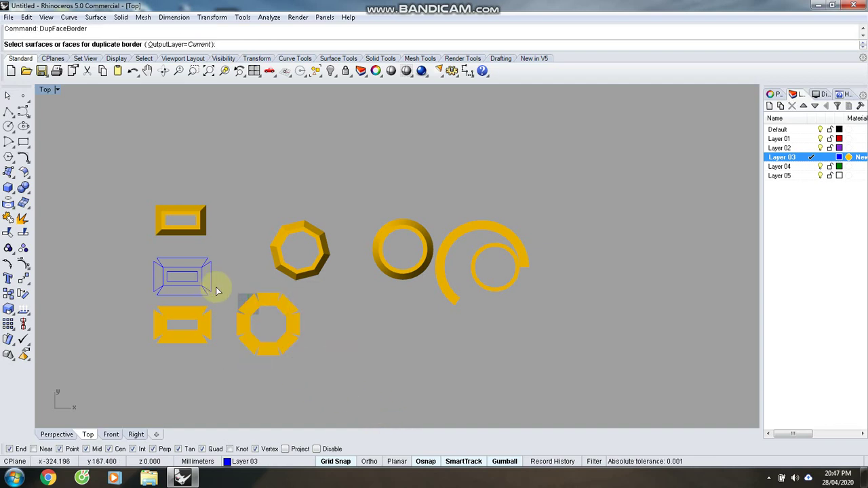
drag(218, 287, 358, 383)
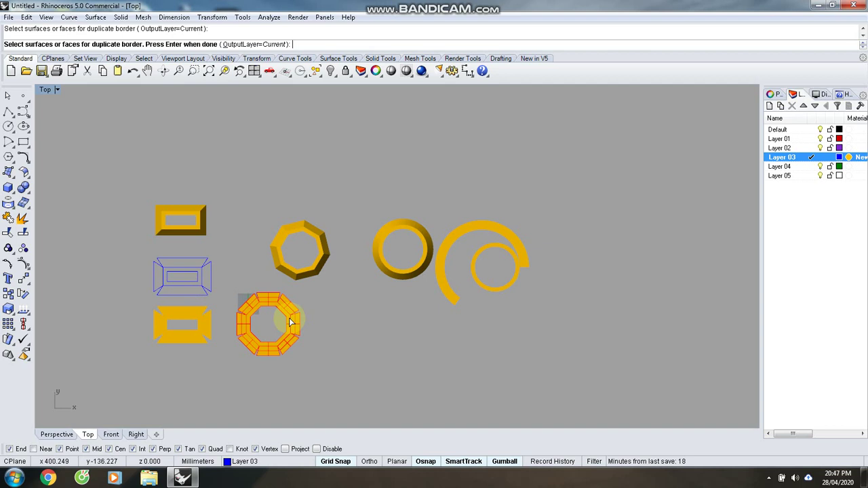
key(Return)
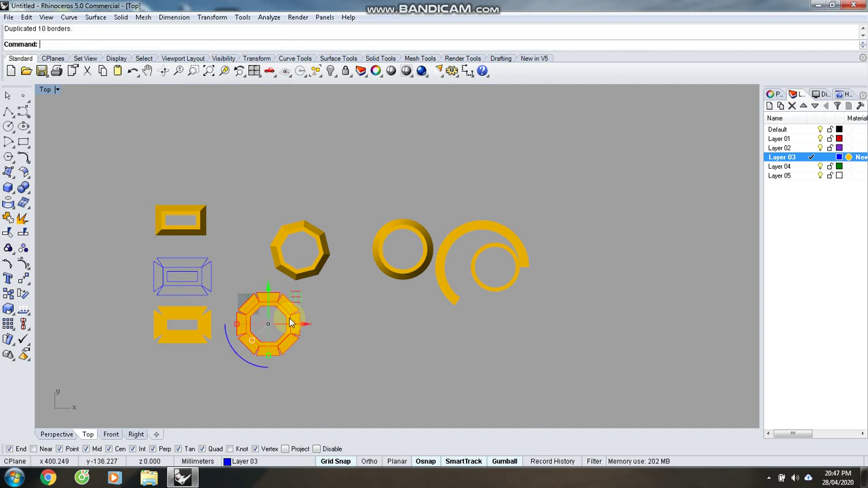
drag(295, 298, 378, 317)
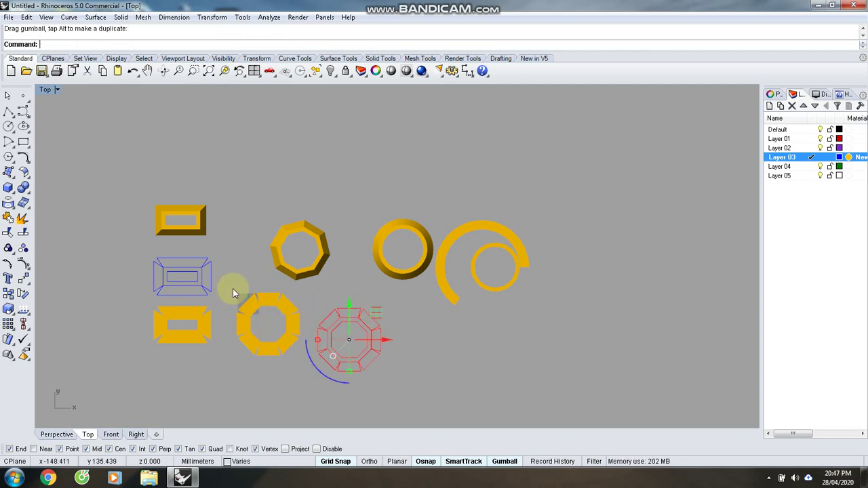
drag(232, 289, 309, 377)
key(Delete)
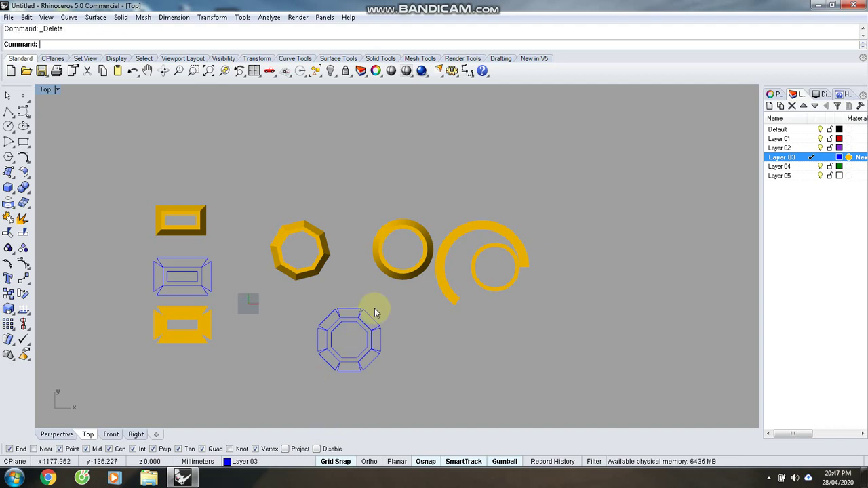
Duplicate the face borders of the unrolled ring and arc strip with DupFaceBorder and move the curves below and right of them.
drag(425, 193, 602, 390)
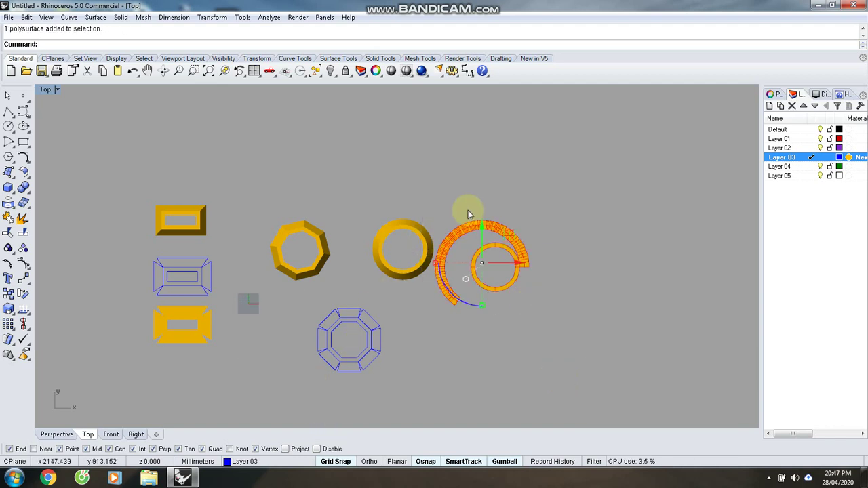
right_click(449, 243)
drag(427, 202, 572, 349)
key(Return)
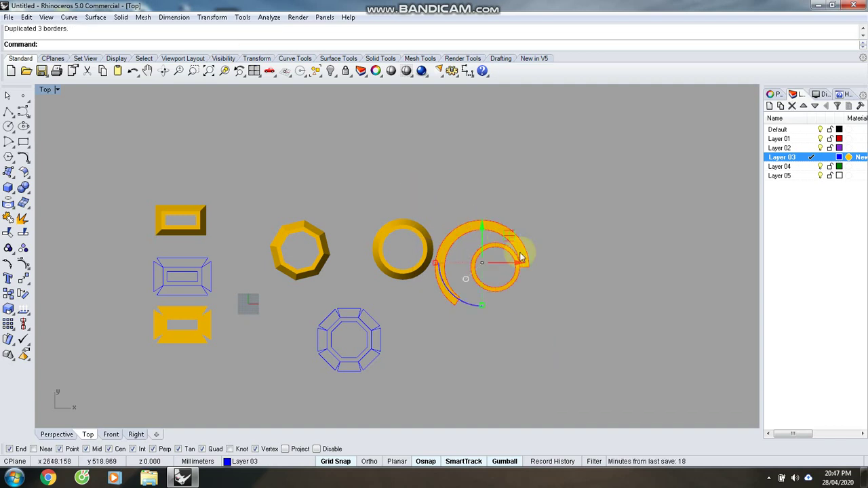
drag(513, 229, 575, 325)
click(593, 257)
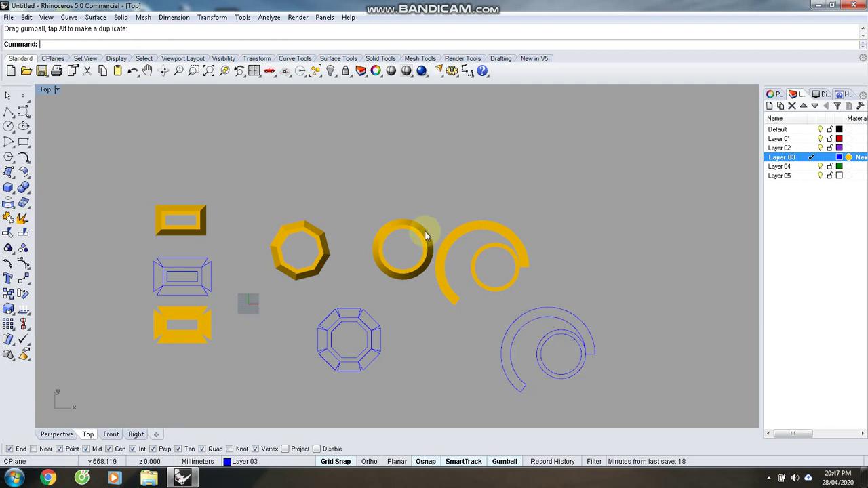
Delete the gold flat surfaces of the circular and rectangular patterns, keeping their border curves.
click(463, 228)
key(Delete)
click(207, 329)
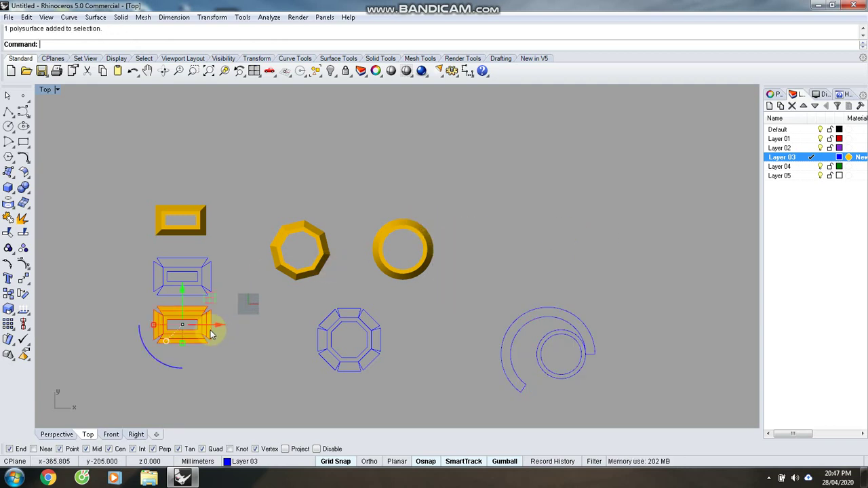
key(Delete)
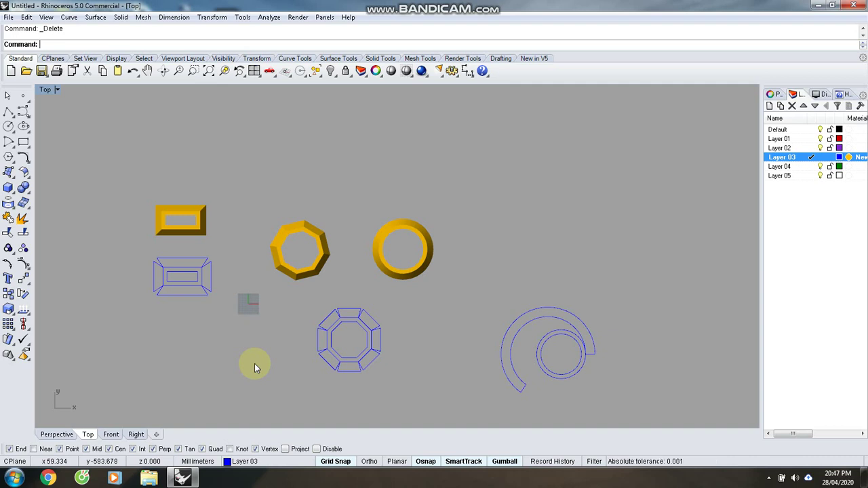
Move the rectangular and circular border curves into a row on either side of the octagonal curves.
drag(113, 235, 212, 303)
drag(203, 271, 297, 337)
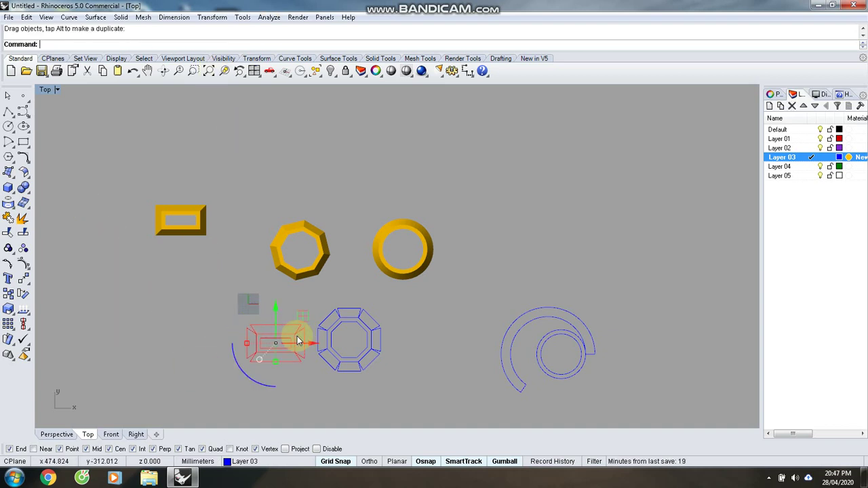
click(588, 333)
drag(588, 333, 497, 316)
scroll(474, 325, up, 2)
Try to join the two concentric circles of the ring pattern.
click(465, 305)
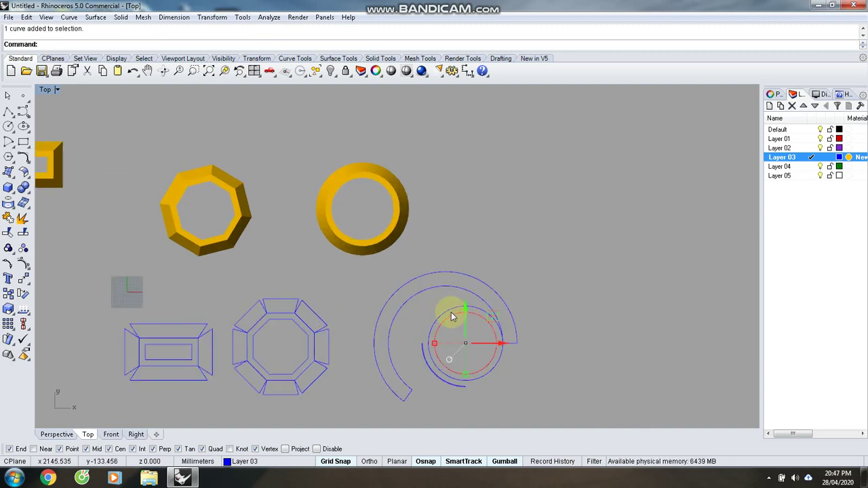
drag(573, 309, 516, 357)
key(Escape)
drag(392, 269, 532, 390)
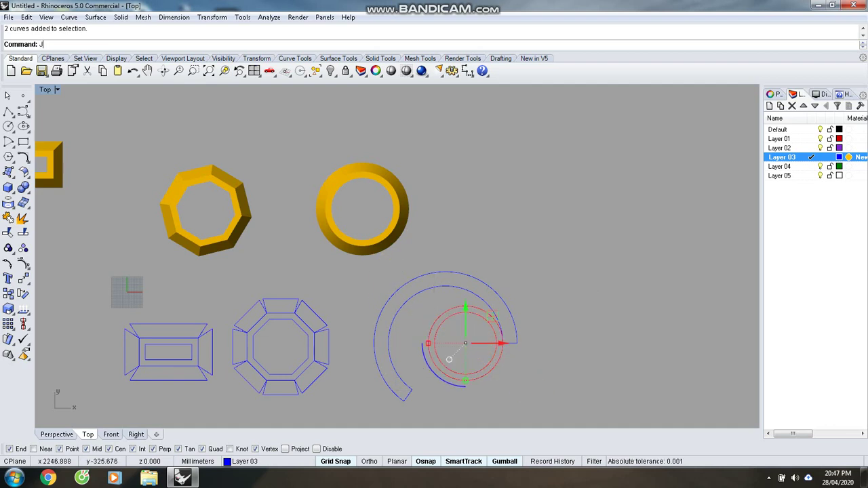
key(ctrl+j)
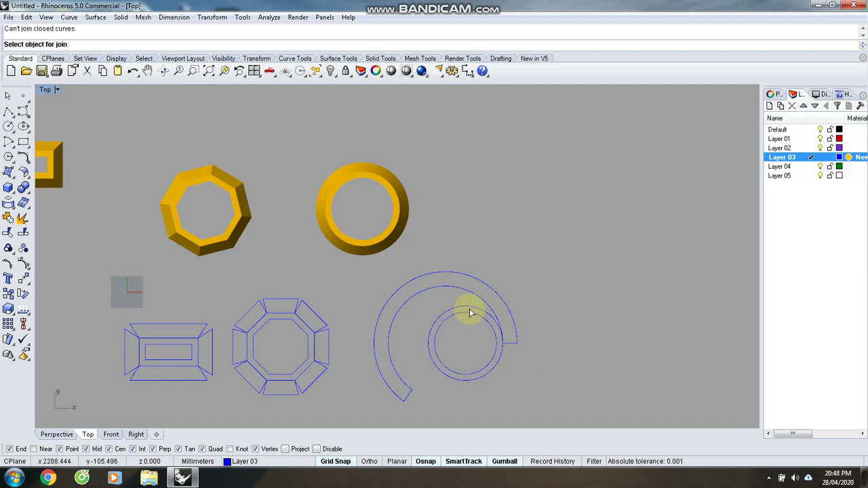
key(Escape)
click(472, 312)
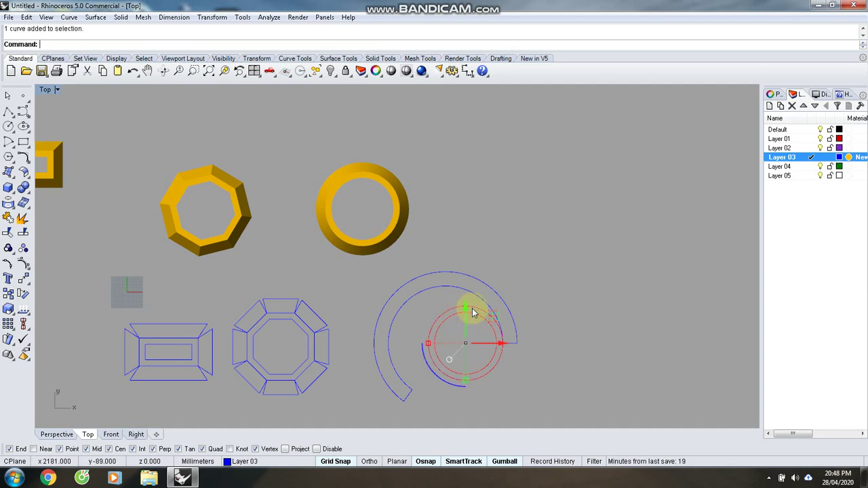
key(ctrl+j)
click(471, 310)
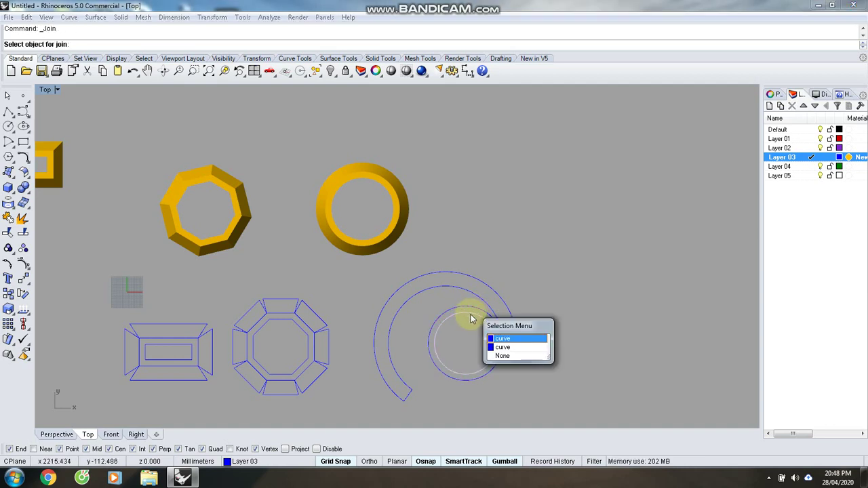
click(510, 340)
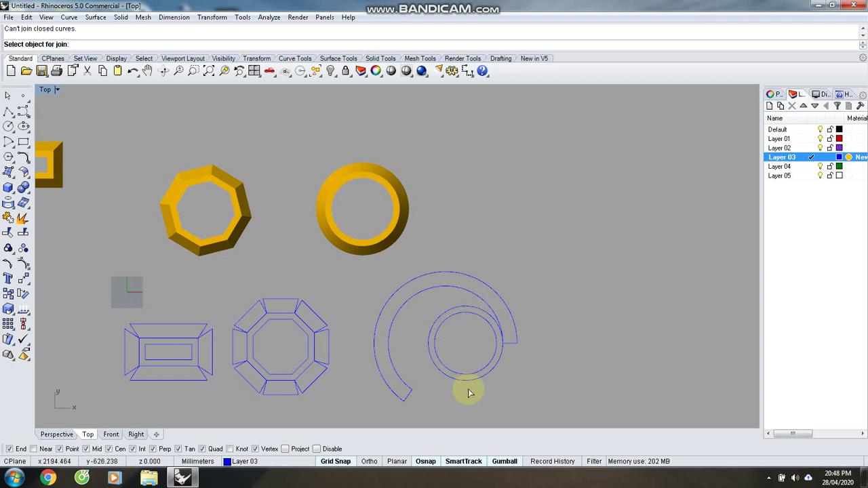
key(Escape)
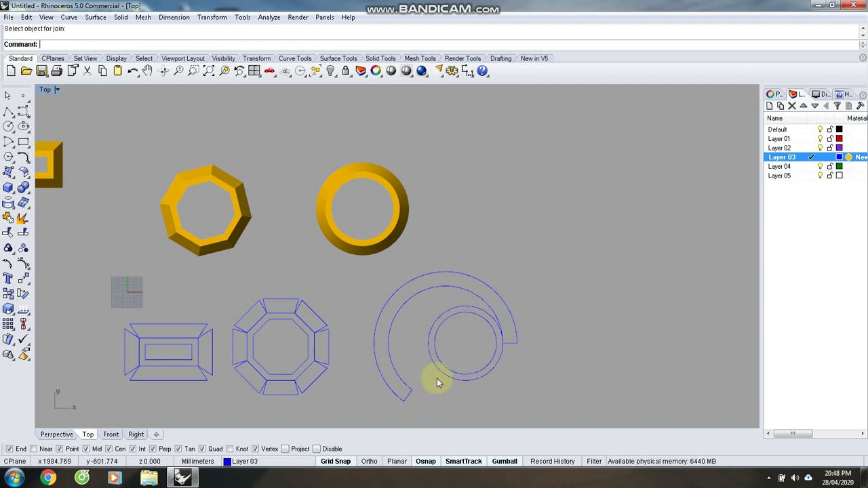
Group the two concentric circles and move them left, clear of the arc strip's outline.
click(435, 332)
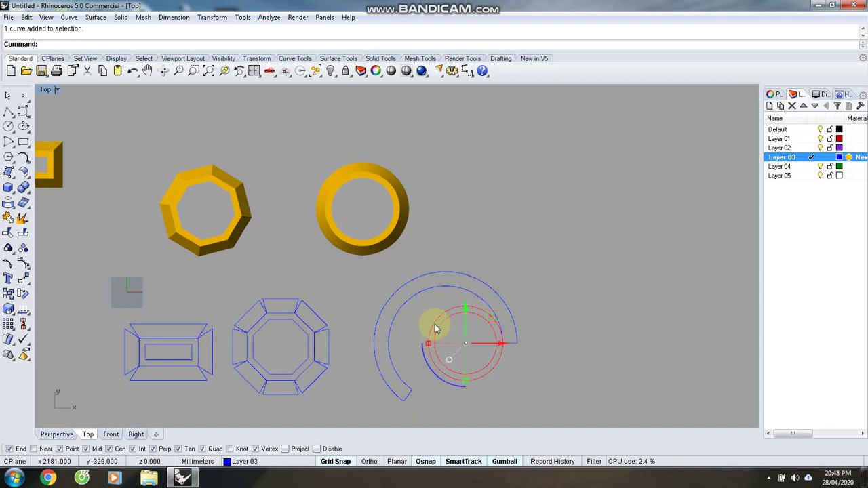
key(ctrl+g)
click(488, 321)
drag(488, 322, 447, 311)
click(603, 368)
click(514, 346)
click(401, 304)
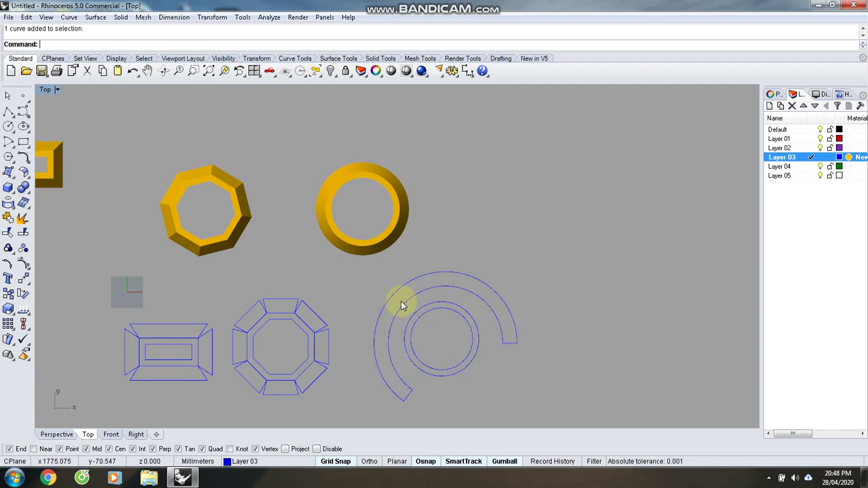
drag(350, 264, 579, 415)
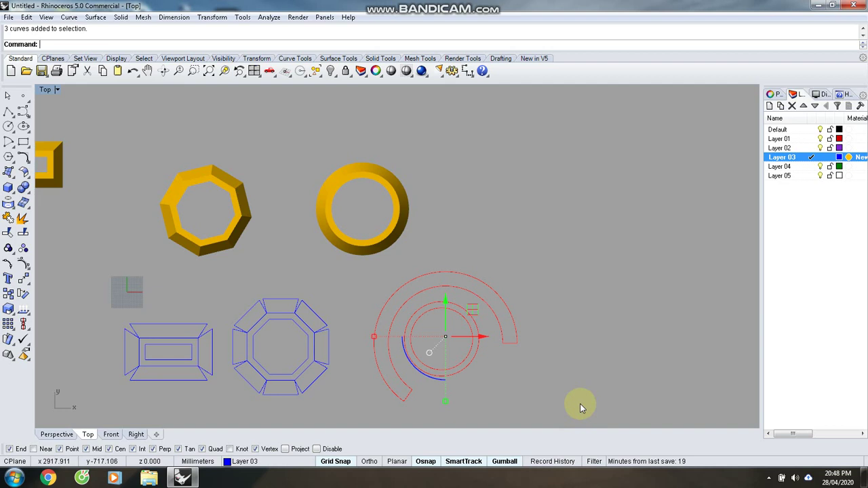
click(453, 328)
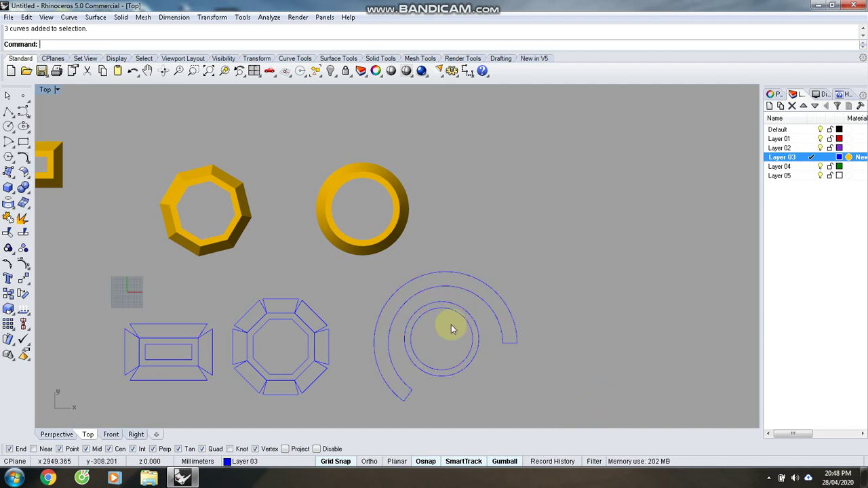
Try to join the border curves of the octagonal flat pattern.
drag(220, 287, 343, 405)
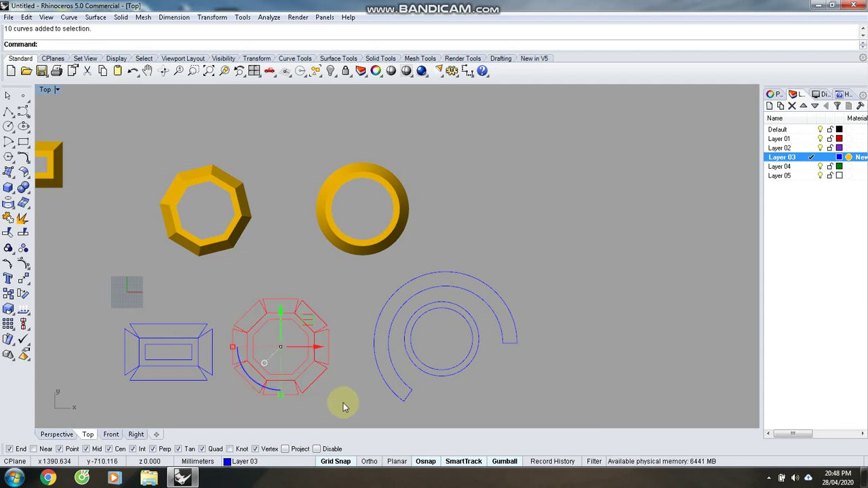
click(240, 312)
drag(214, 288, 314, 384)
scroll(308, 380, up, 2)
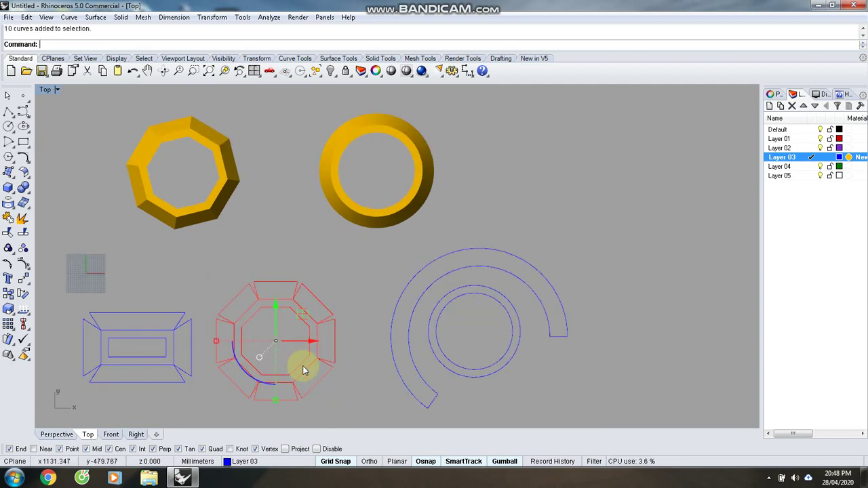
text(j)
key(Return)
click(314, 320)
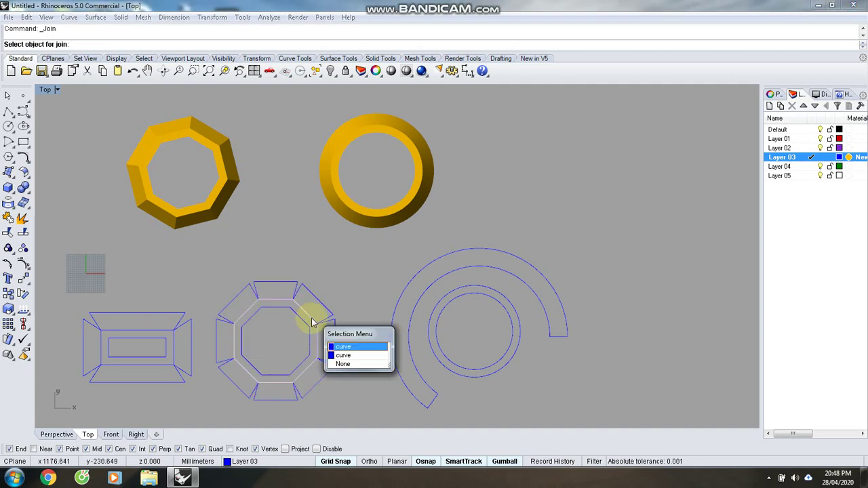
click(292, 294)
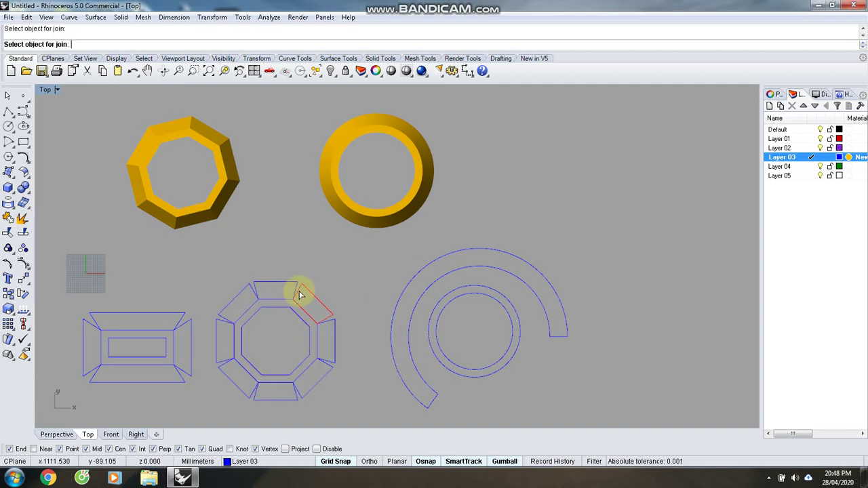
click(139, 195)
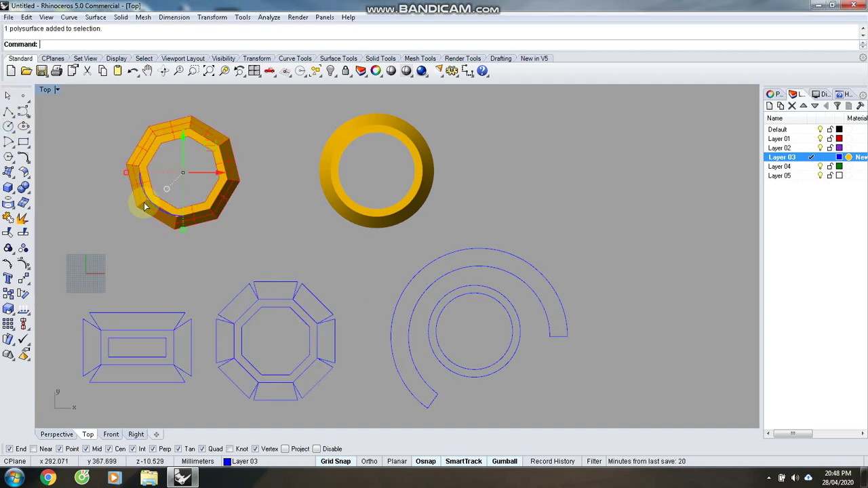
Compare the rectangular, octagonal and circular border curves with the gold frames, and select all the border curves.
click(324, 252)
scroll(330, 318, down, 4)
scroll(256, 356, up, 6)
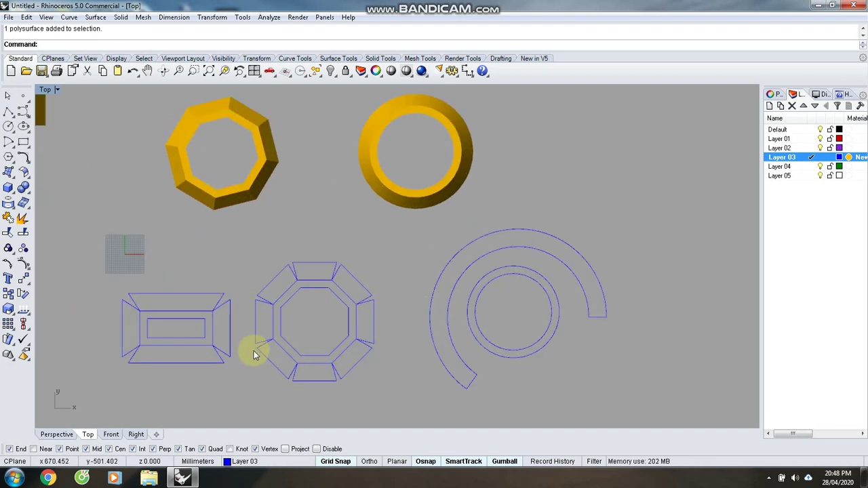
drag(67, 264, 236, 393)
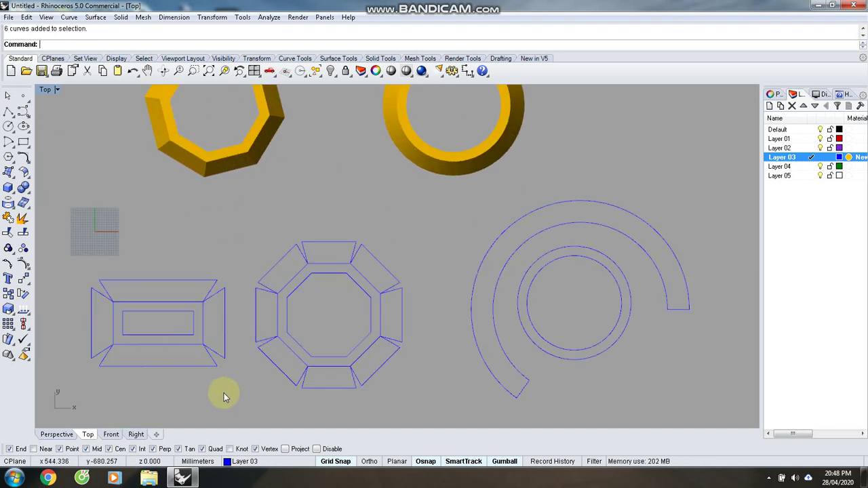
scroll(143, 302, up, 2)
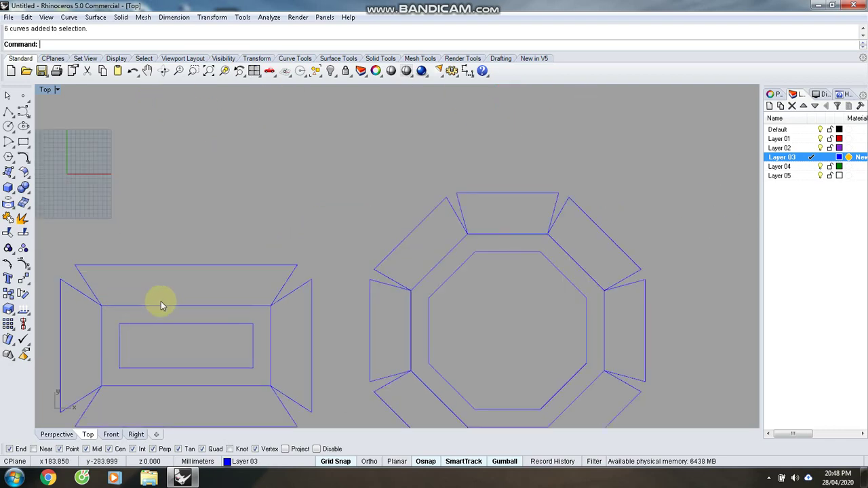
scroll(258, 325, down, 4)
scroll(268, 237, up, 5)
click(278, 224)
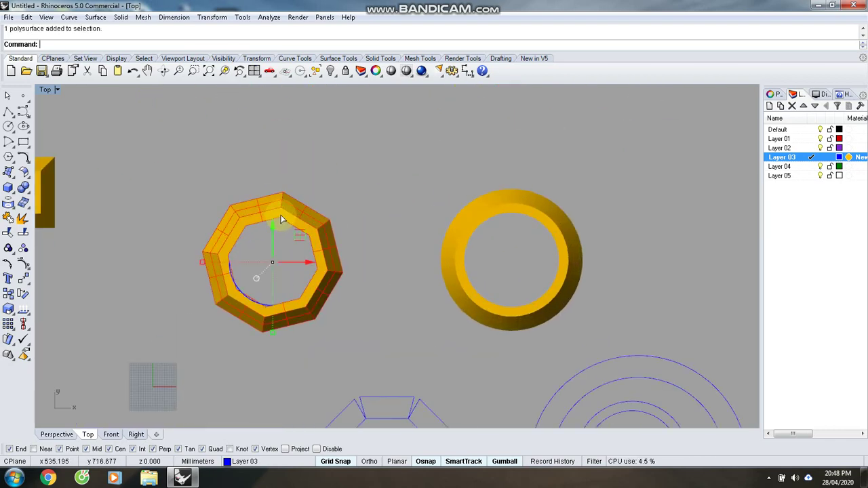
key(Escape)
scroll(398, 354, down, 6)
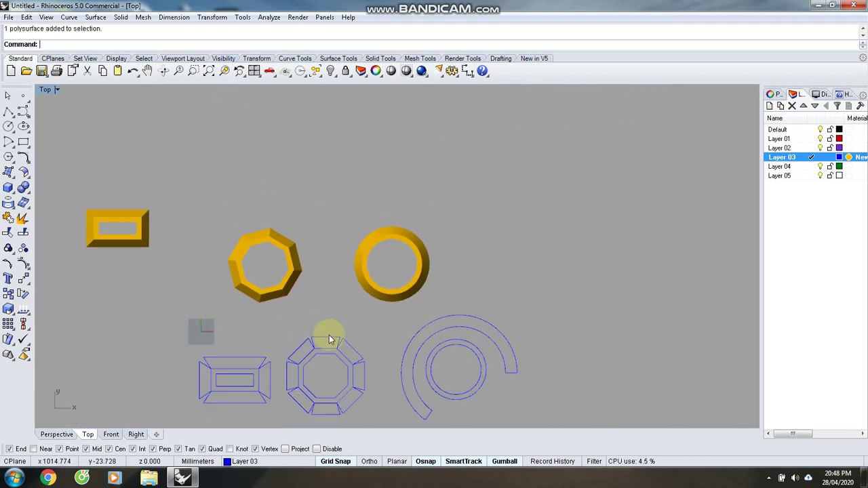
drag(202, 316, 510, 420)
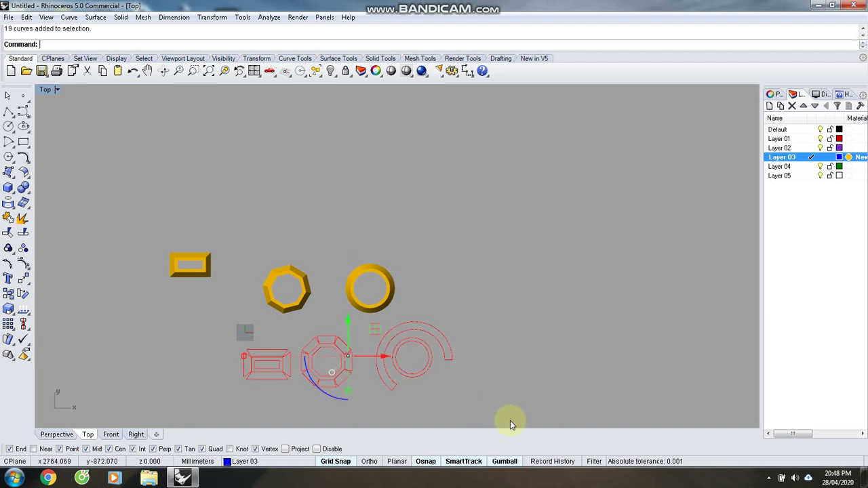
click(769, 478)
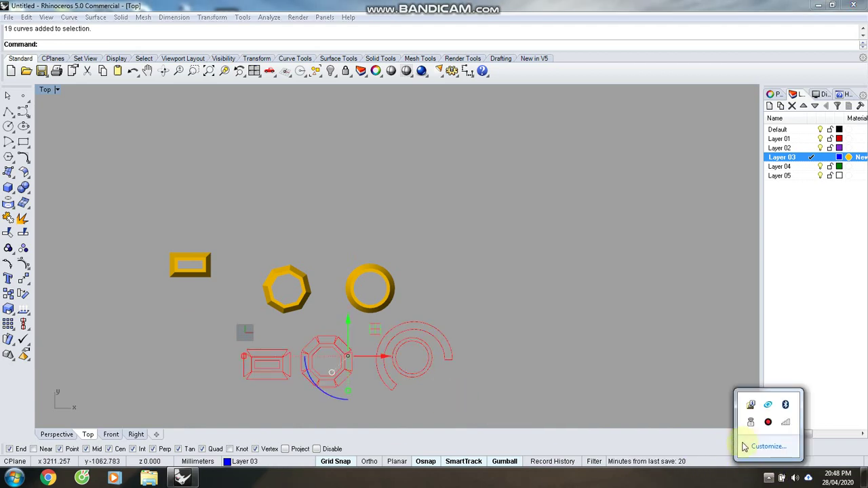
click(767, 422)
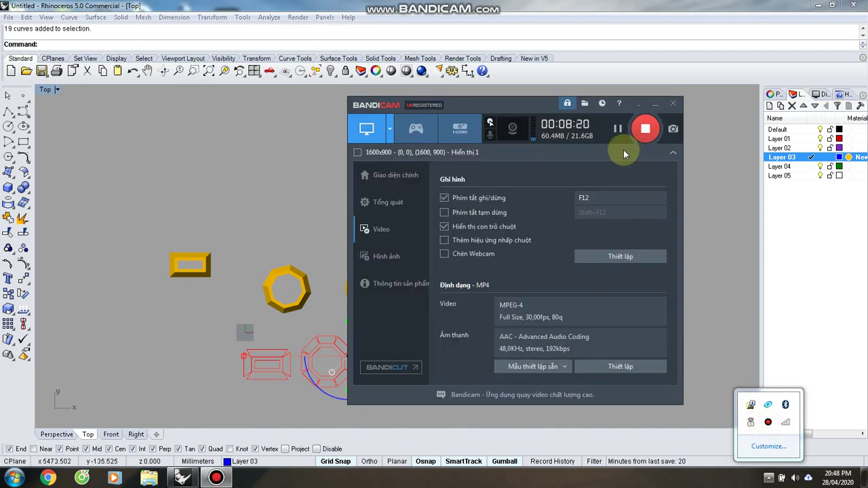